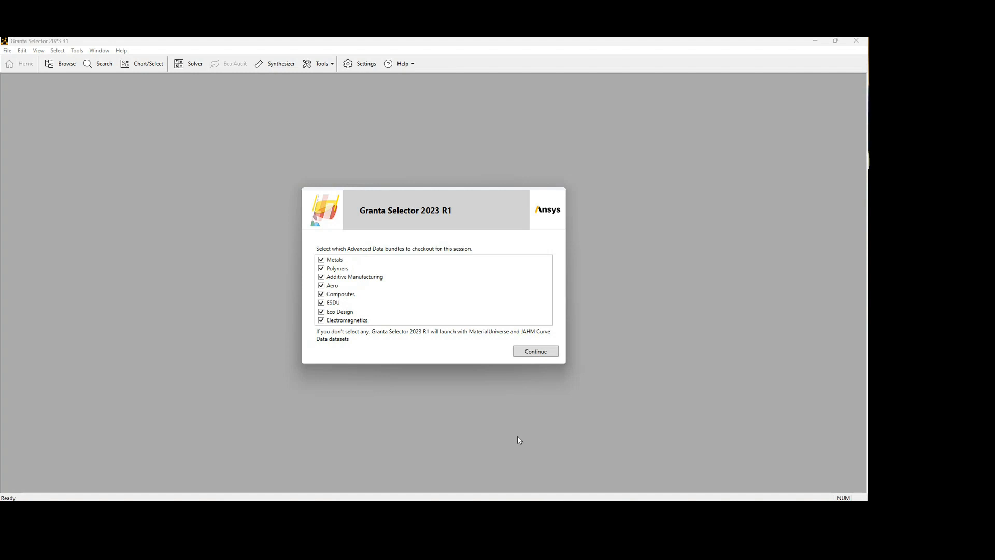
Start the session with all Advanced Data bundles checked out and open the Metals plus database.
click(539, 352)
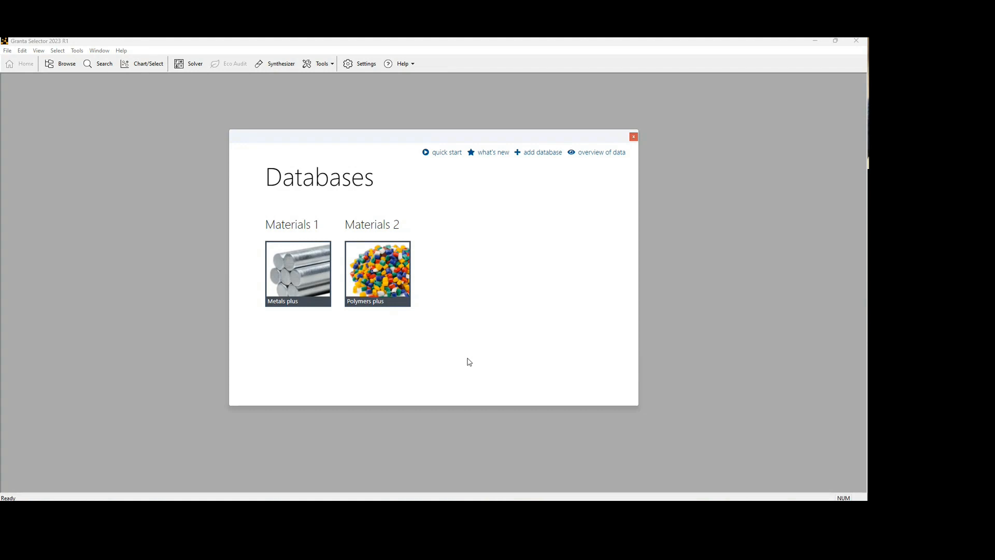
click(298, 287)
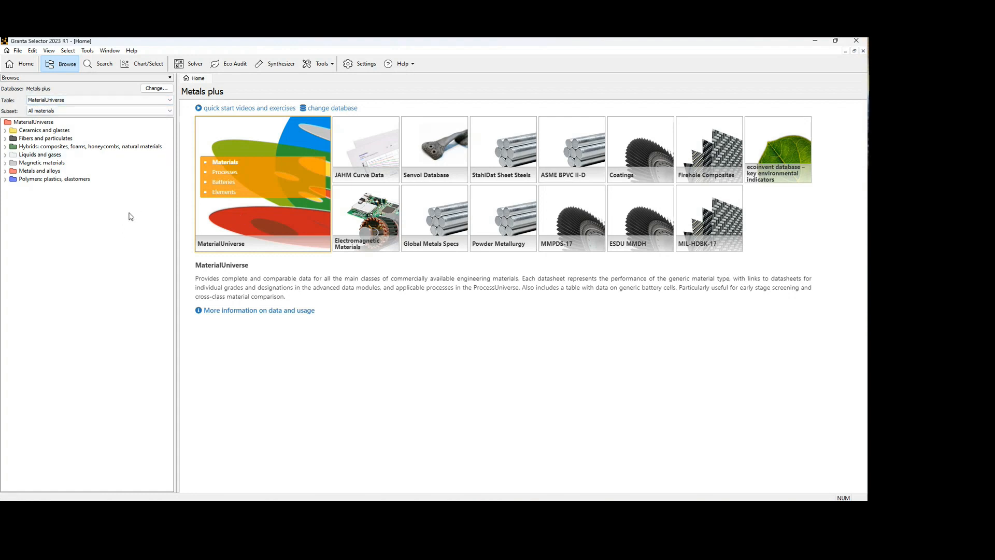
Open the datasheet for AISI S7, annealed, from the AISI SX series of ferrous tool steels under Metals and alloys.
click(6, 171)
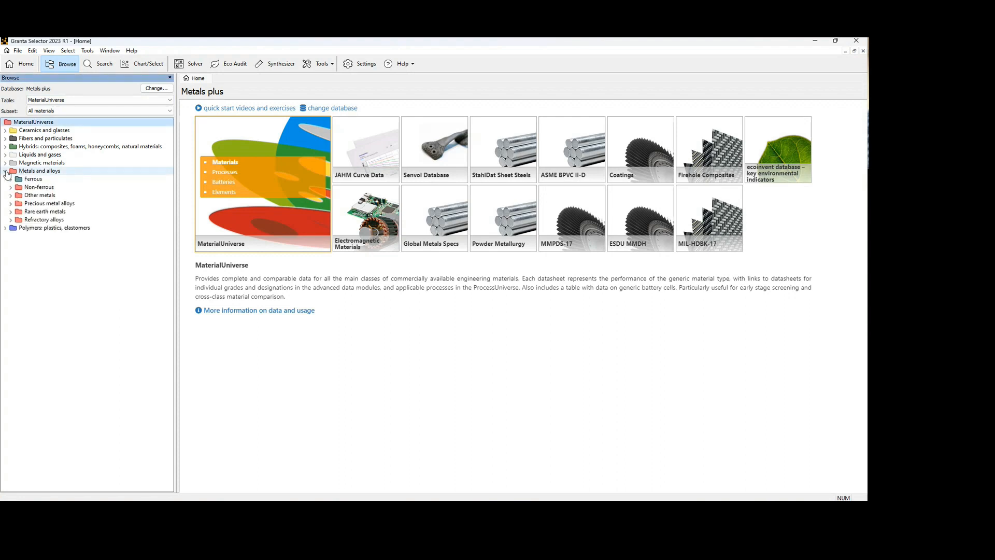
click(10, 179)
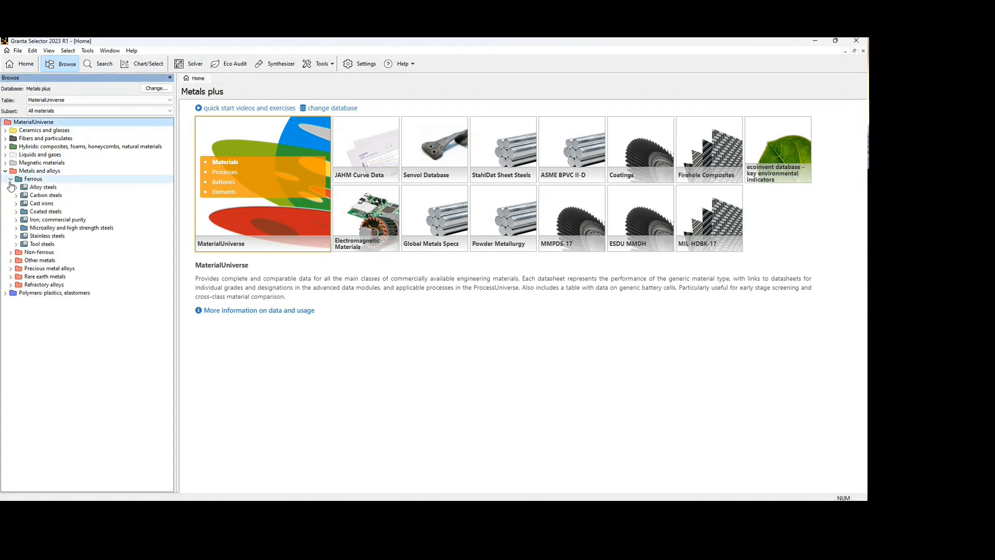
click(16, 244)
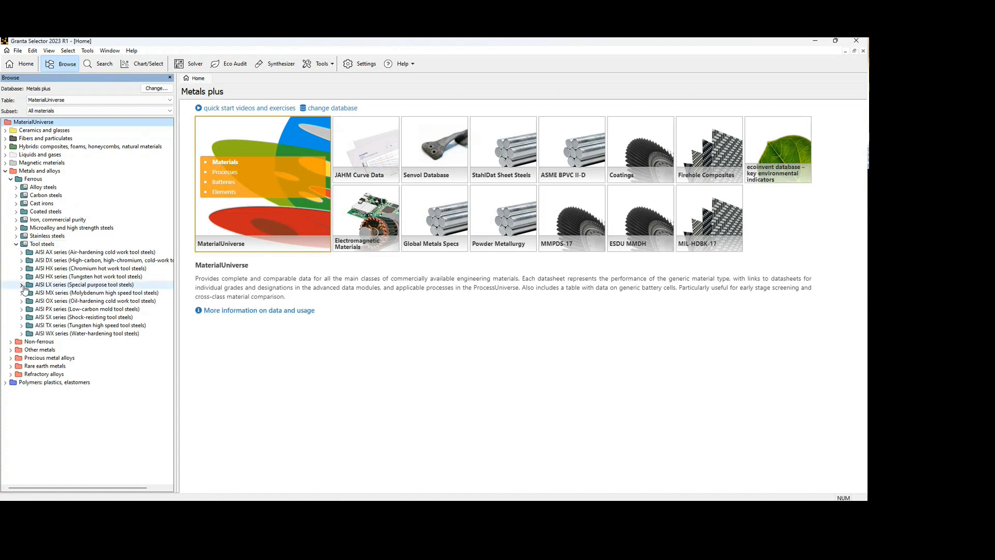
click(22, 319)
click(75, 393)
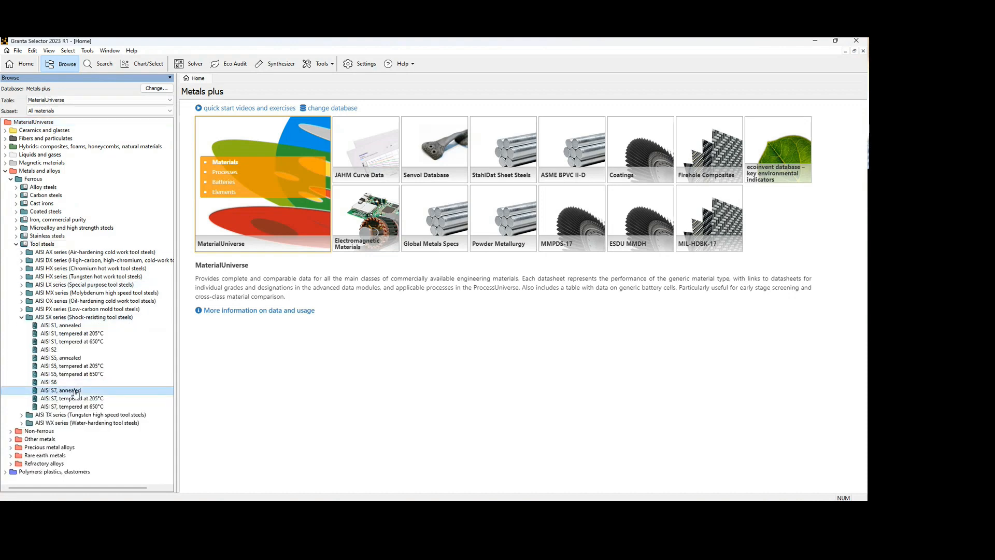
double_click(76, 392)
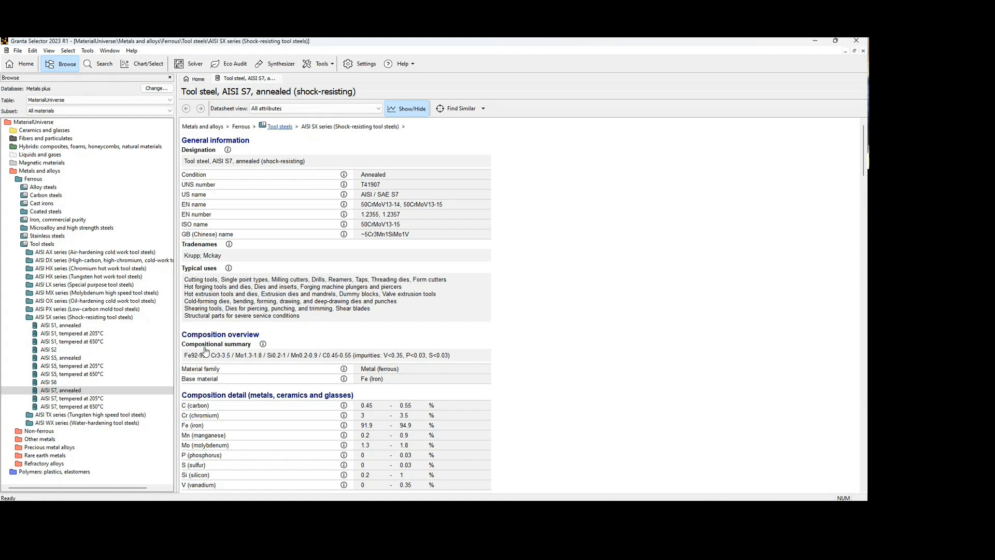
Review the datasheet's composition, price and mechanical properties, and check the preferred currency and unit system options without changing them.
scroll(412, 339, down, 8)
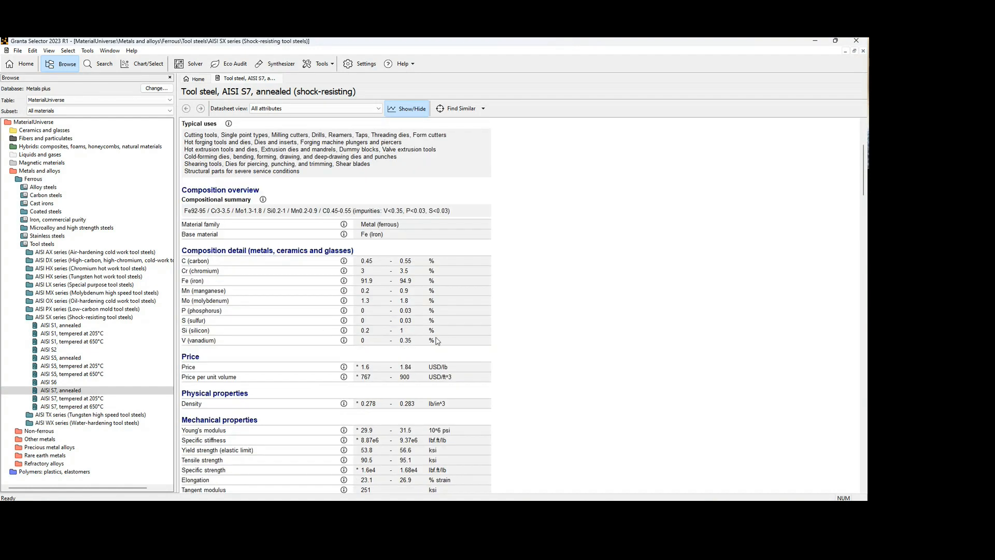
scroll(539, 318, down, 3)
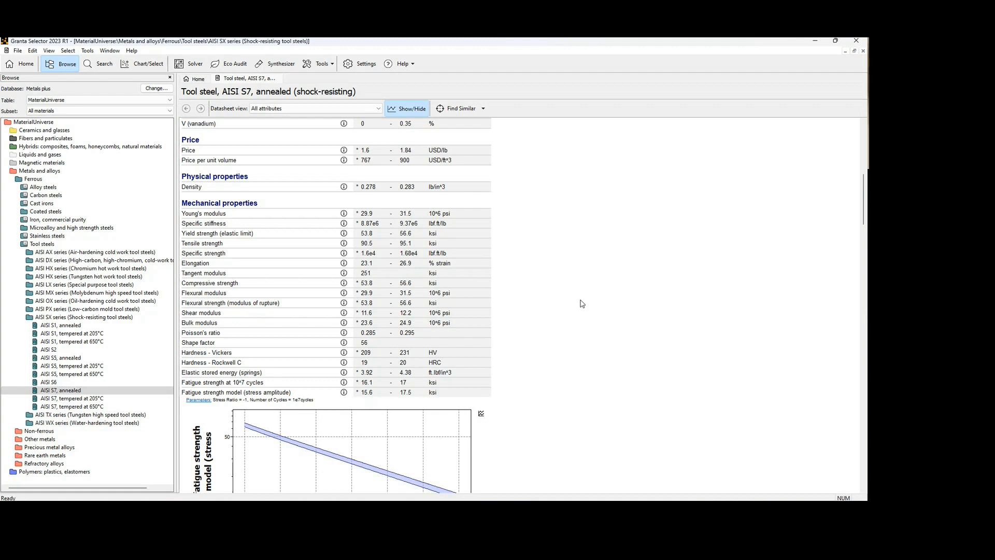
click(88, 51)
click(108, 148)
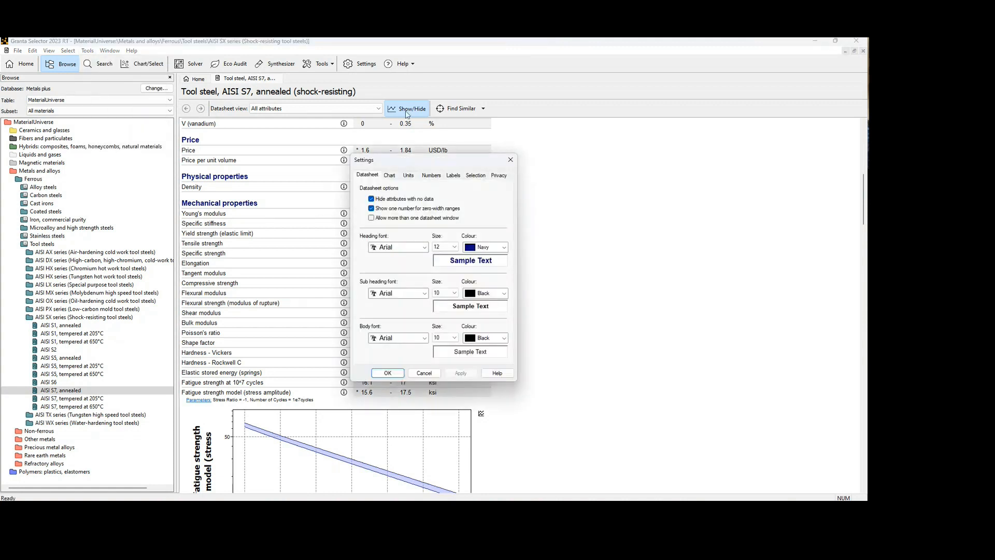
click(410, 176)
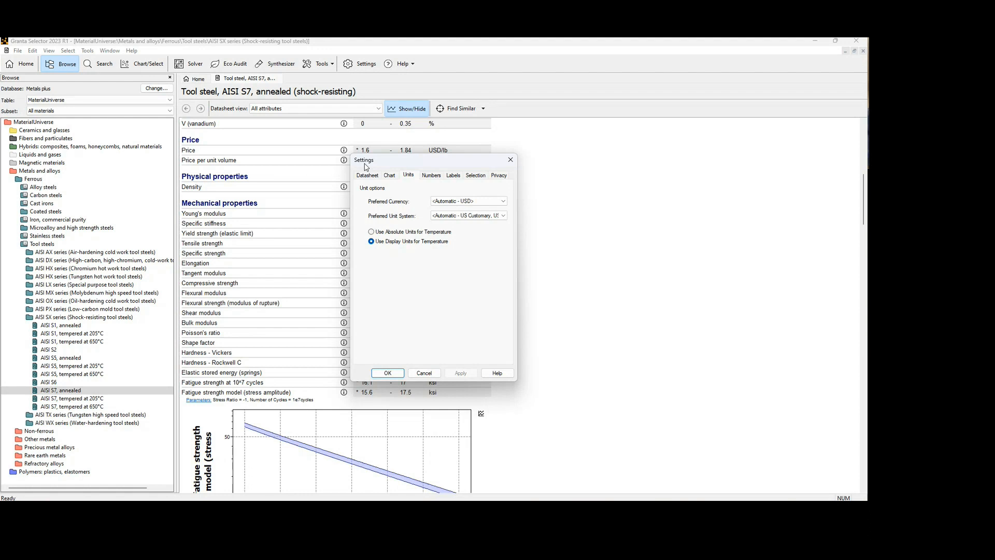
click(431, 379)
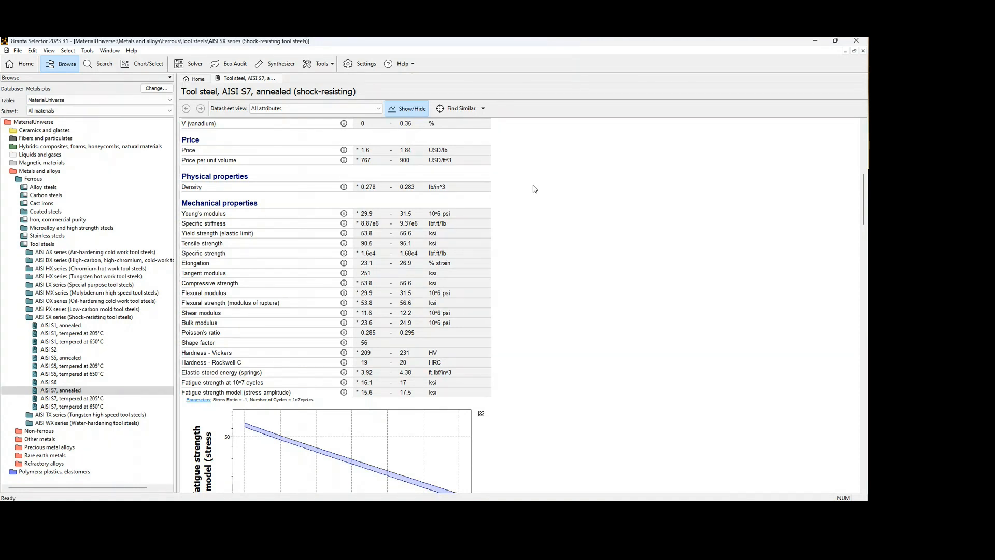
Open the fatigue strength model graph as a full chart and switch its legend between docking below and beside the plot.
scroll(636, 198, down, 4)
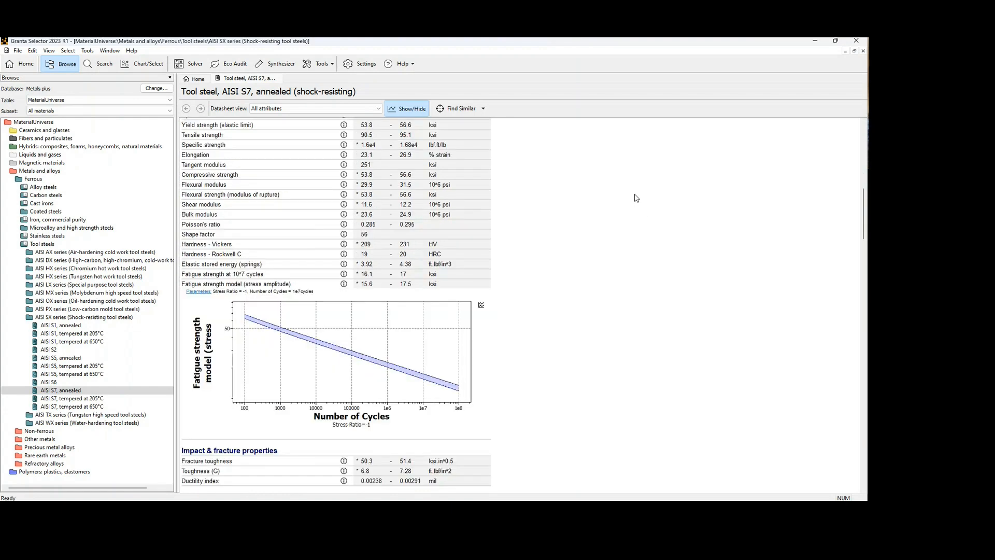
scroll(636, 198, down, 3)
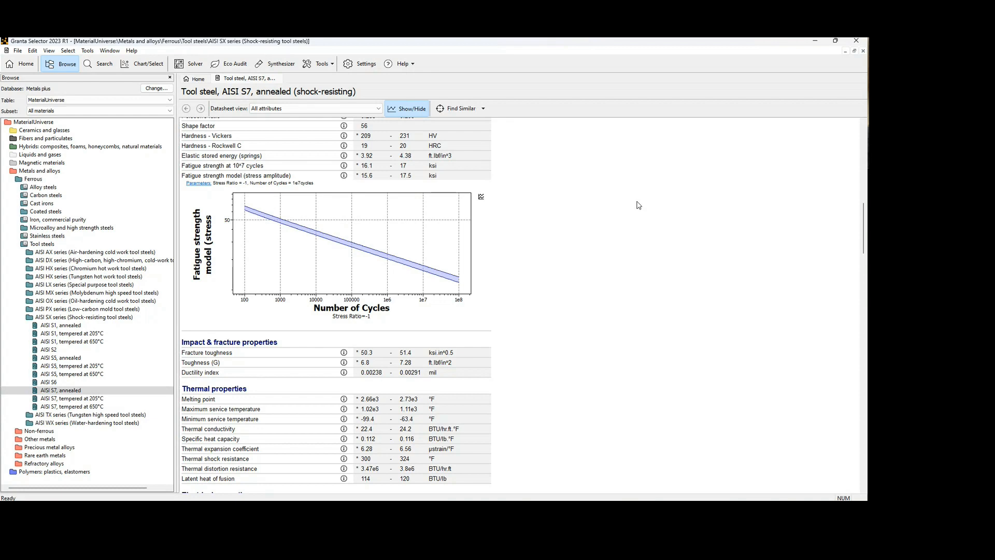
click(481, 196)
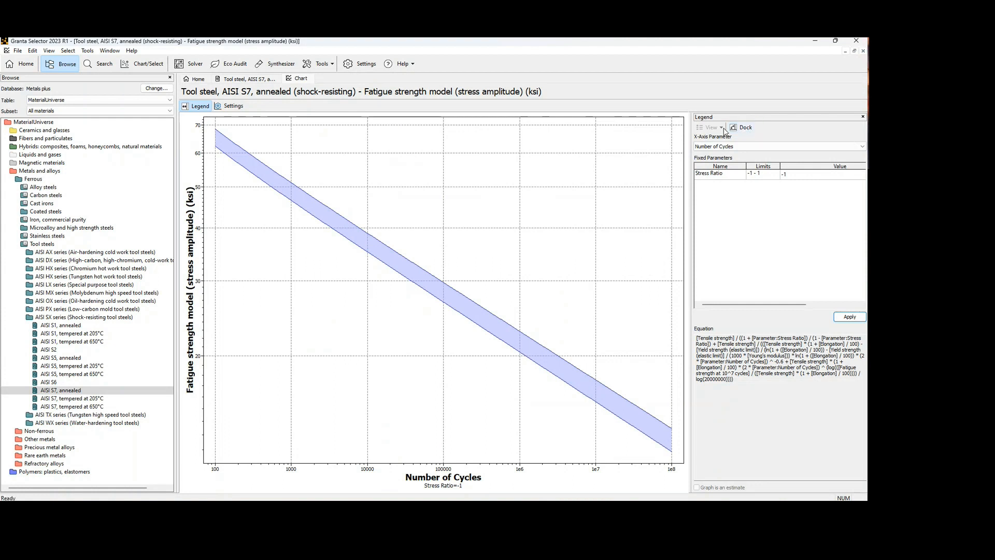
click(743, 128)
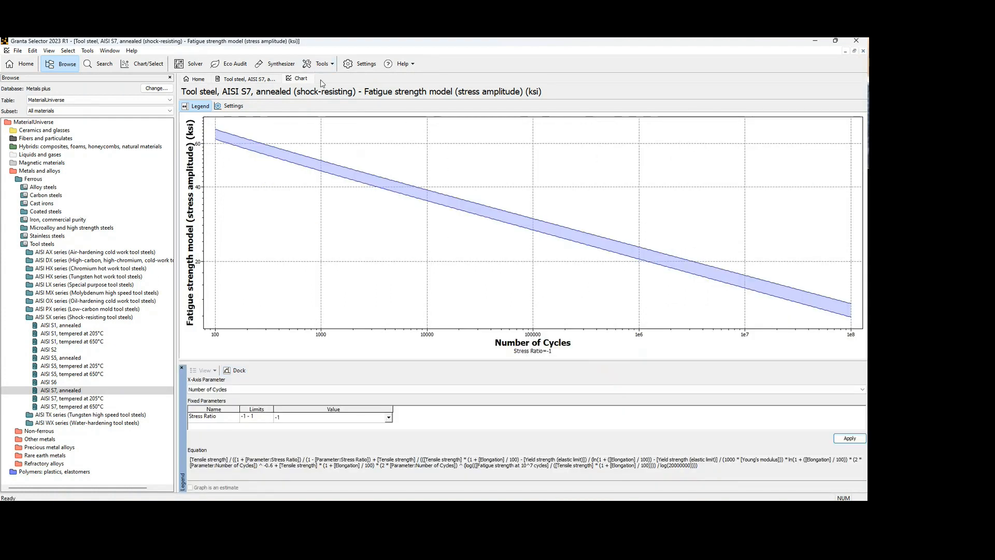
click(262, 81)
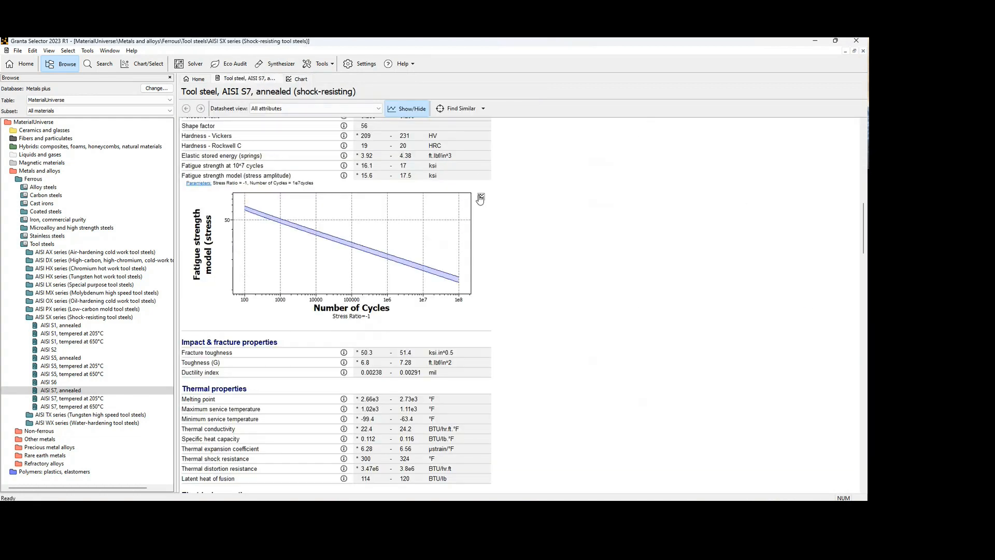
click(481, 197)
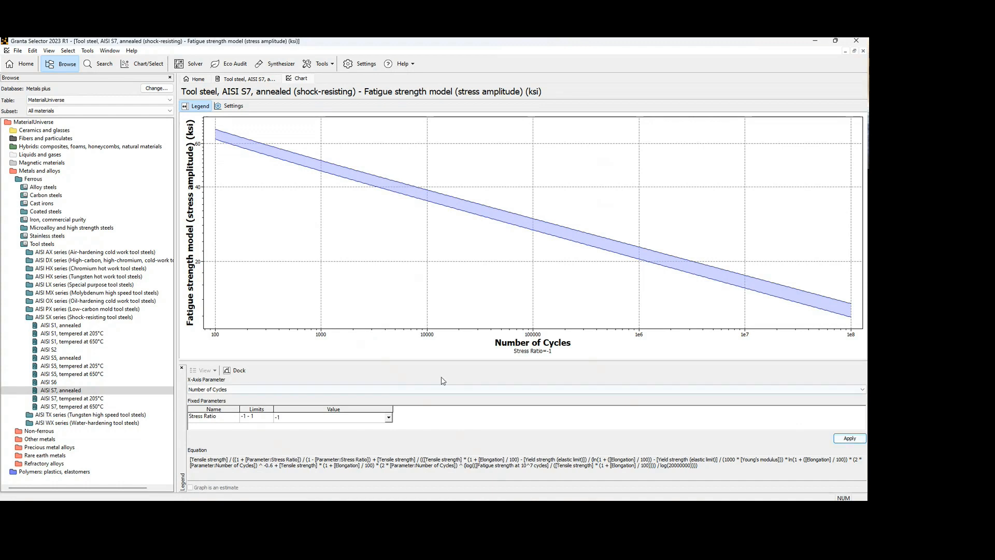
click(230, 371)
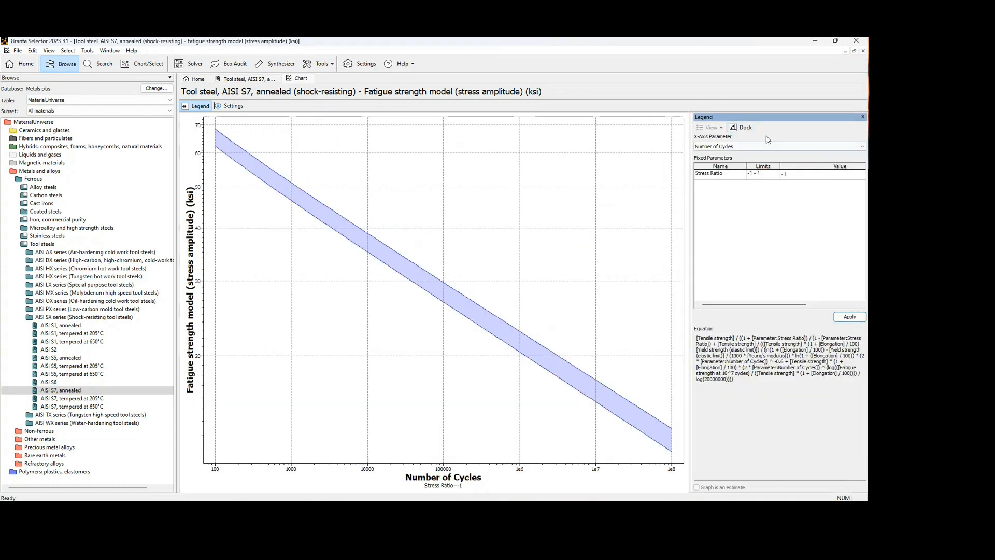
Try Stress Ratio as the fatigue chart's X-axis parameter and restore Number of Cycles.
click(863, 147)
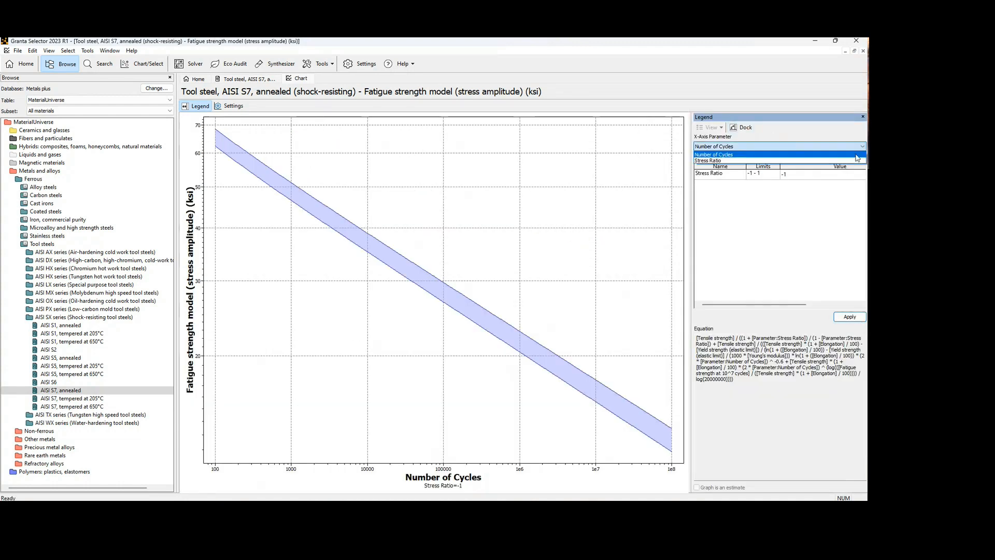
click(855, 161)
click(855, 147)
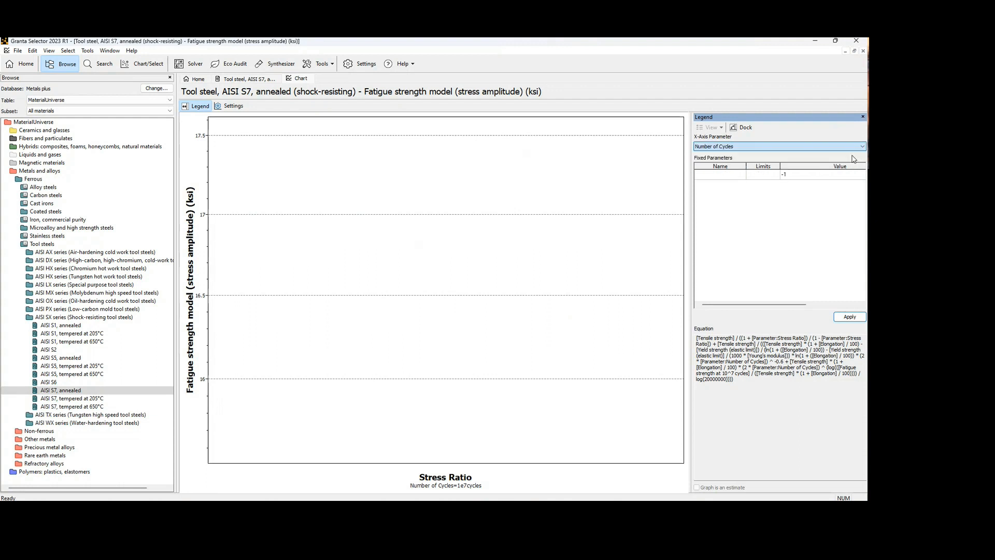
click(751, 155)
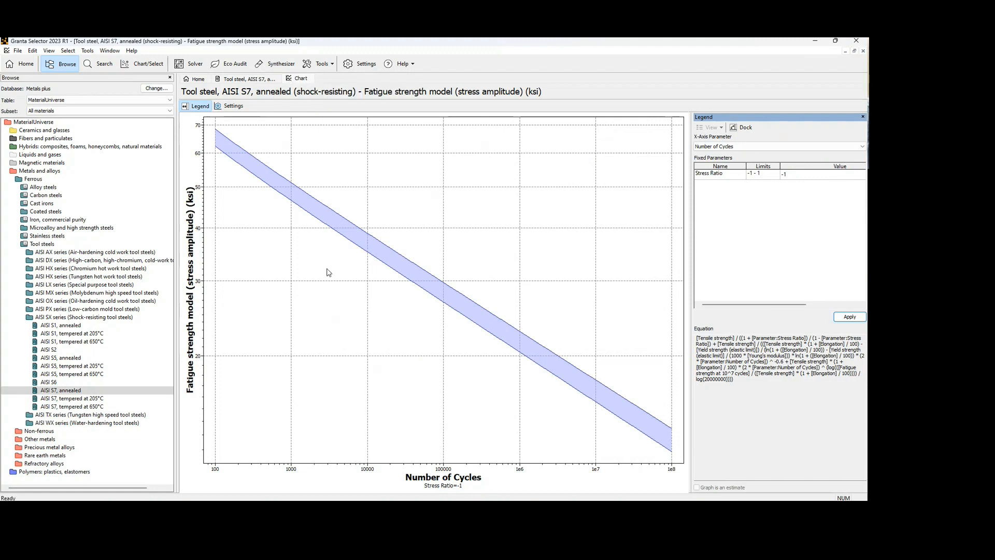
Return to the AISI S7 datasheet and review its impact and fracture, thermal and electrical properties.
click(253, 78)
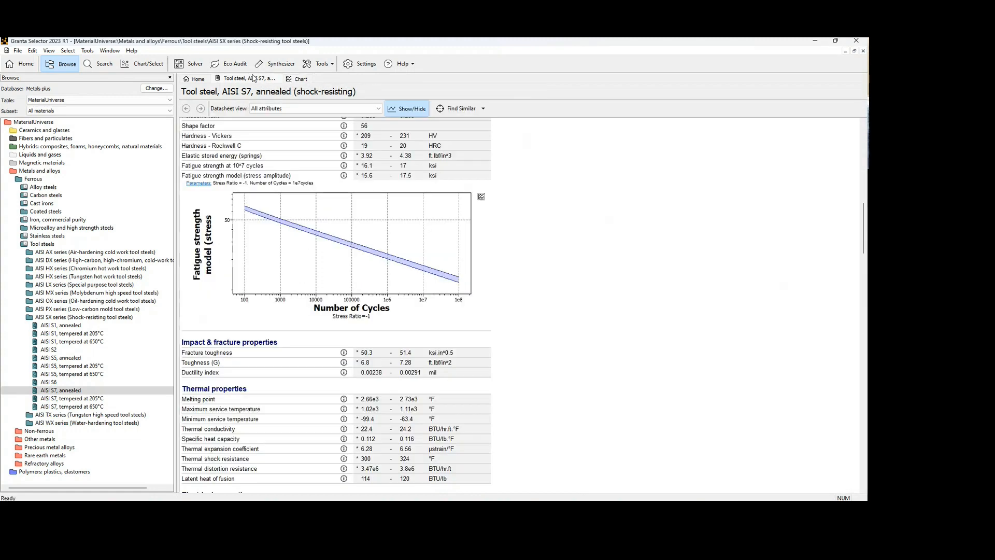
scroll(585, 280, down, 1)
scroll(585, 280, down, 2)
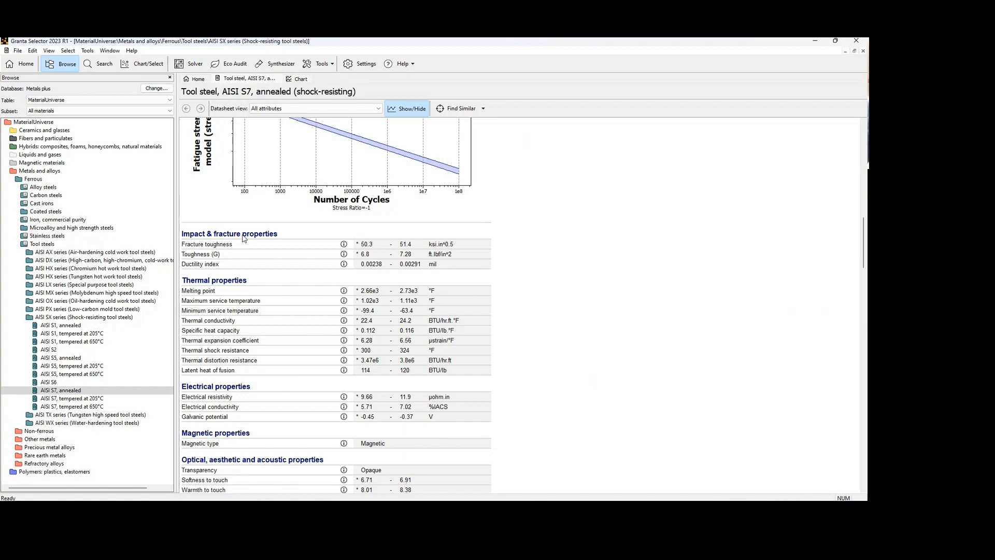
scroll(290, 261, up, 3)
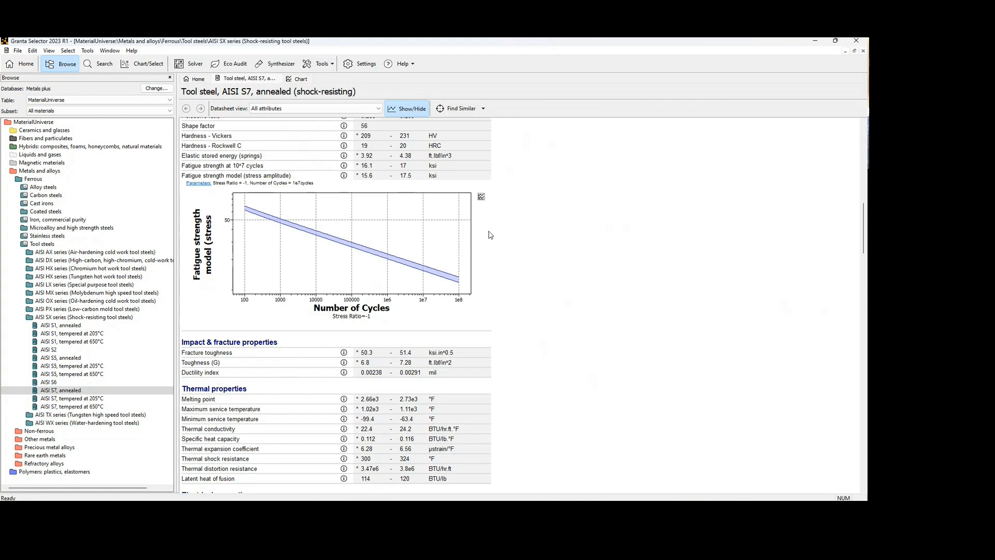
scroll(490, 237, down, 1)
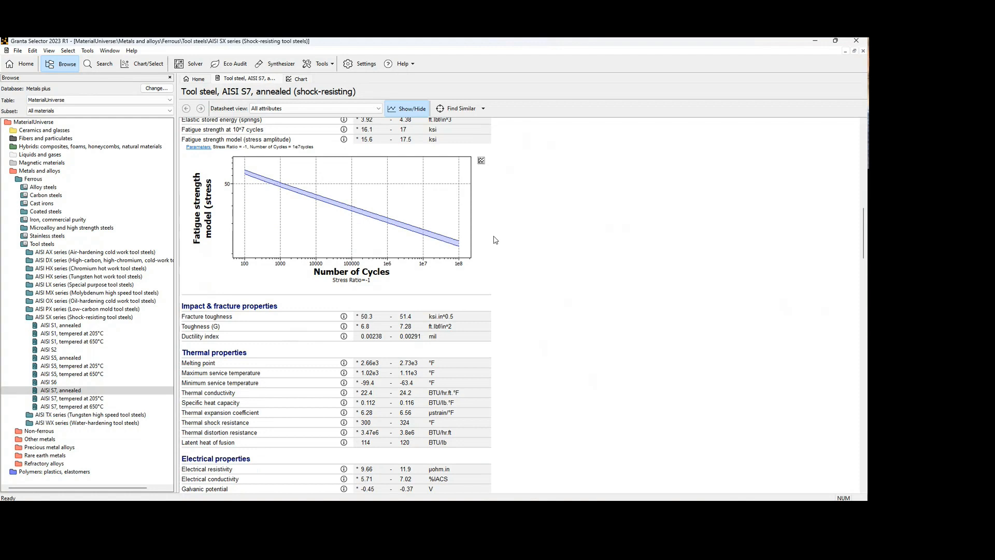
scroll(506, 276, down, 4)
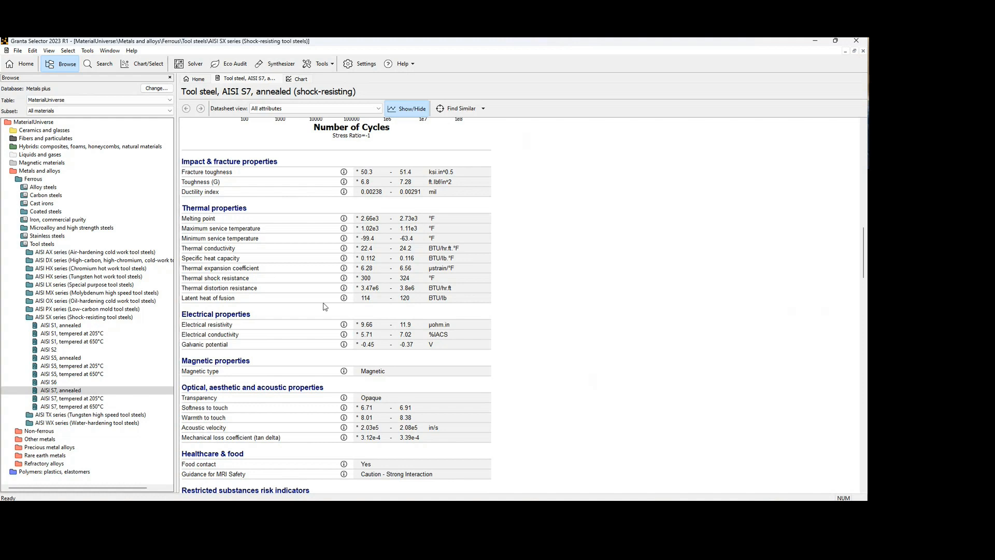
Examine the datasheet's magnetic, optical, food safety, restricted substances, critical materials risk, tool steel, processing and durability sections.
scroll(298, 303, down, 3)
scroll(225, 275, down, 2)
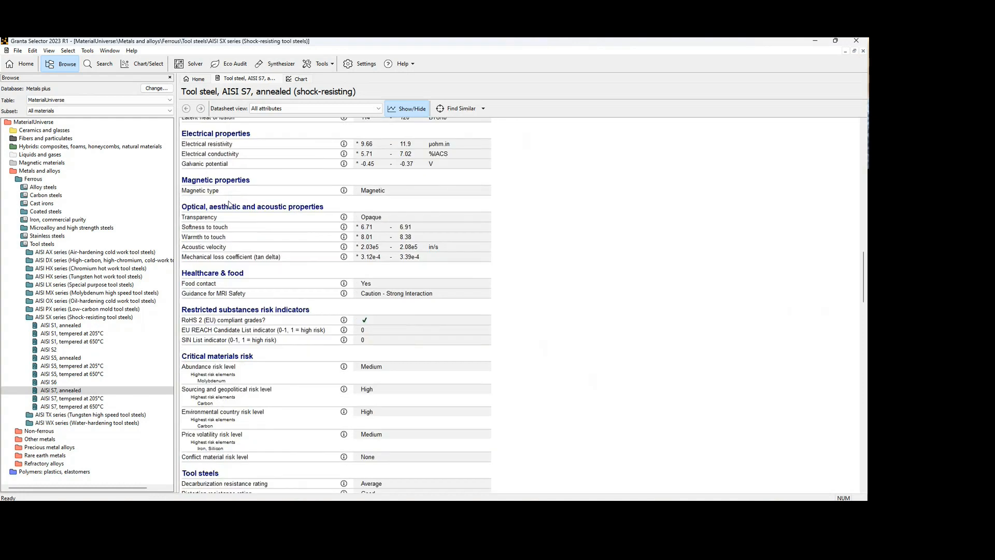
scroll(240, 228, up, 1)
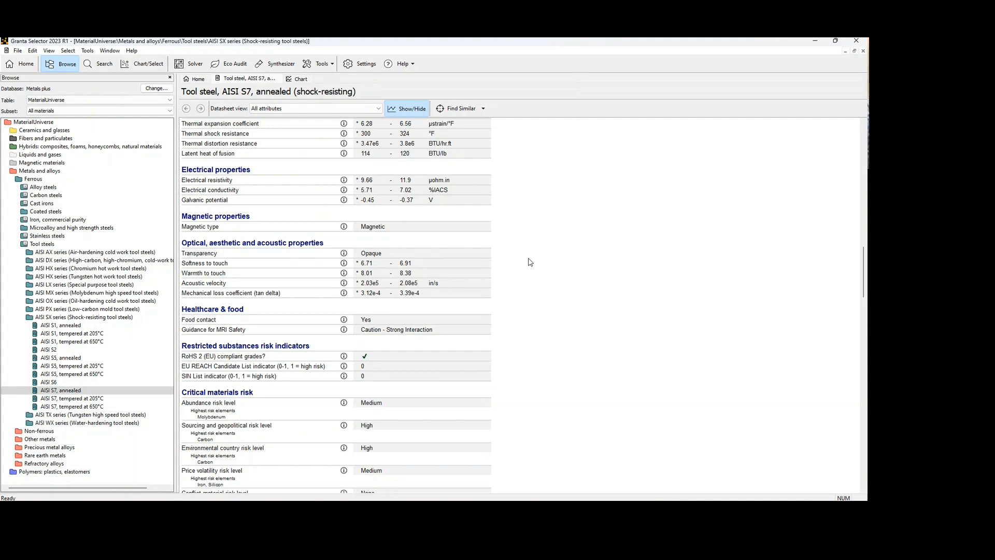
scroll(529, 262, down, 3)
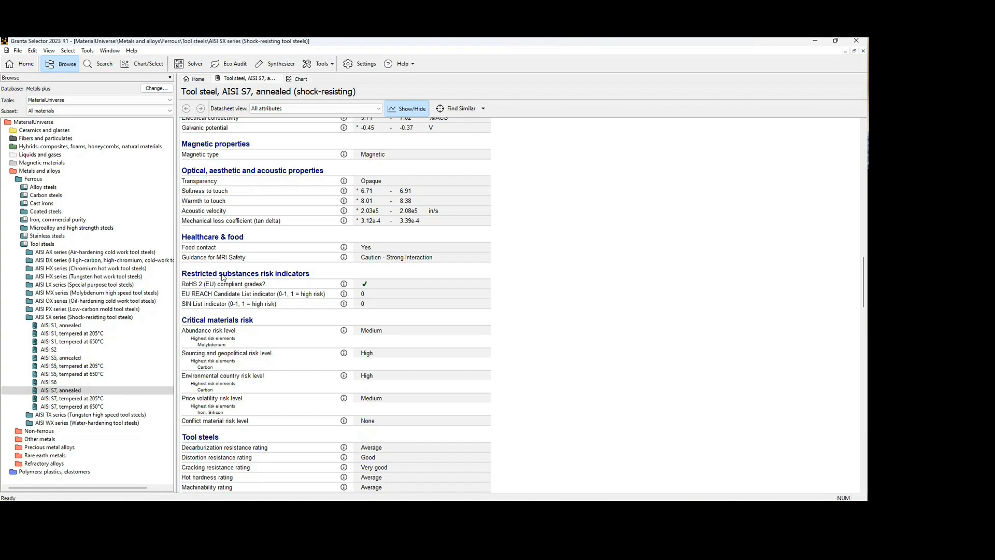
scroll(239, 272, down, 3)
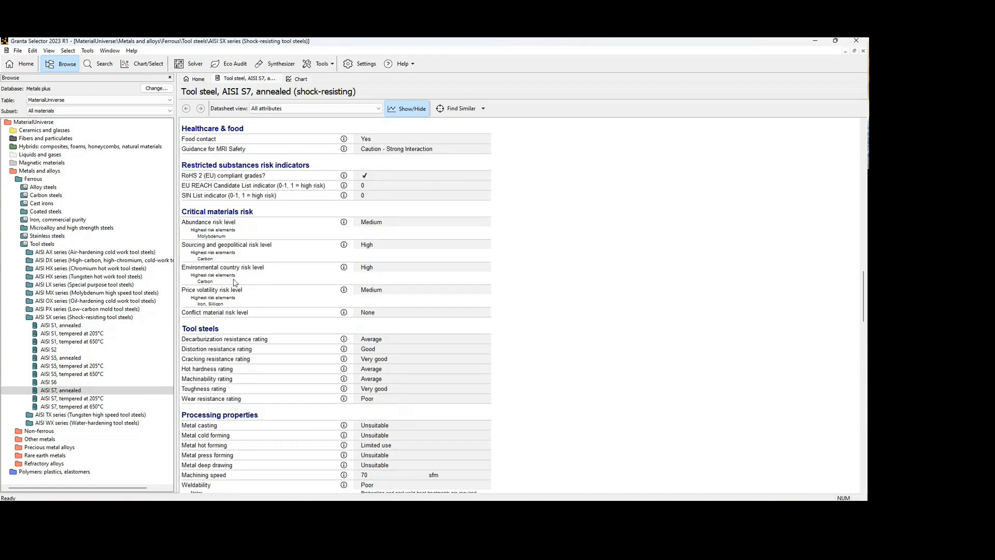
scroll(258, 267, down, 1)
scroll(261, 270, down, 1)
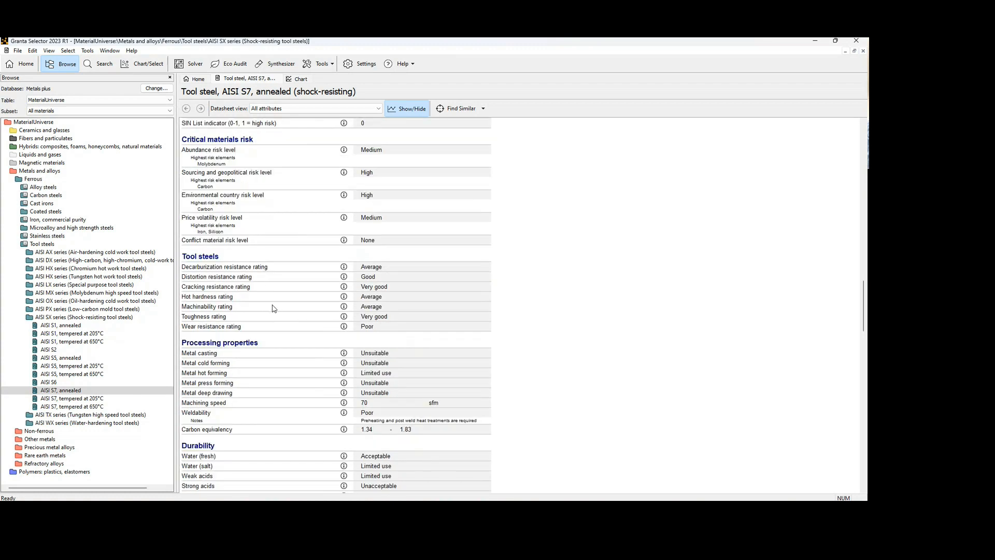
scroll(270, 327, down, 1)
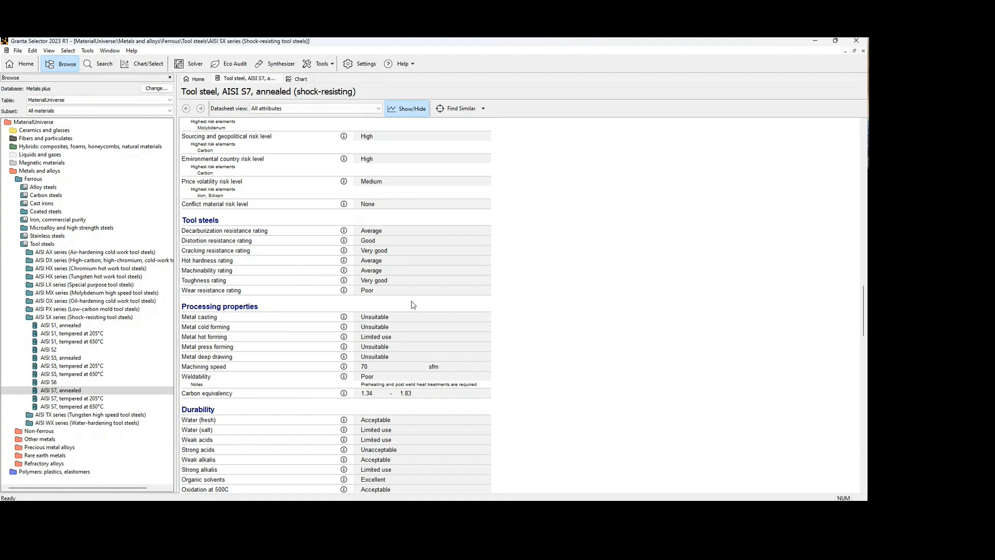
Open the design note for the Metal casting attribute and enlarge its window to show the full text.
click(343, 316)
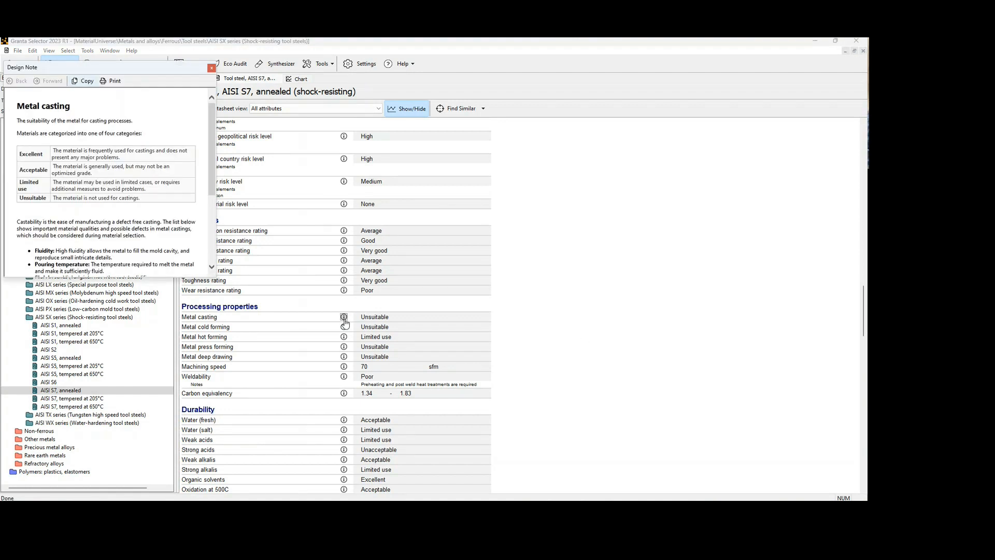
drag(211, 276, 282, 383)
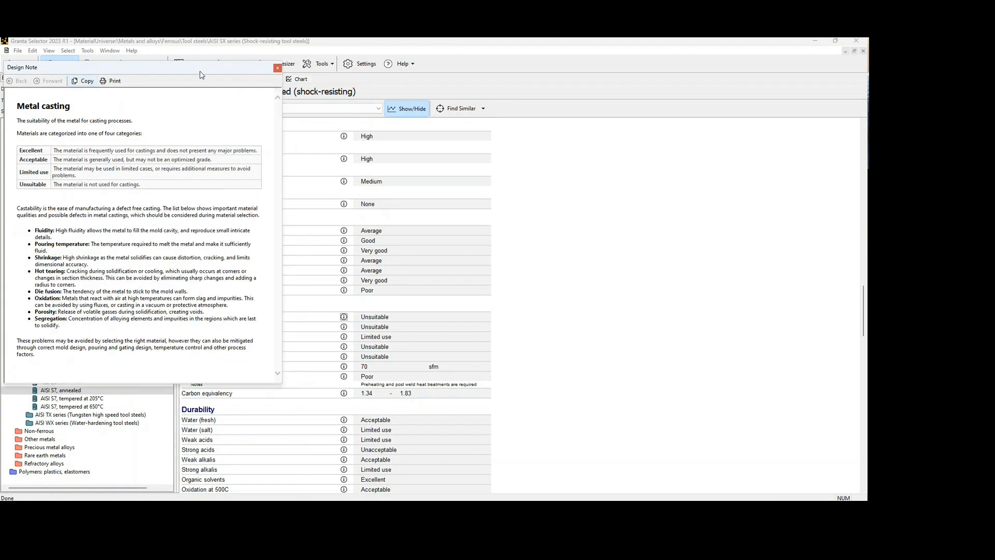
Move the Metal casting design note aside, close it, and review the datasheet's durability, corrosion resistance and primary production energy sections.
drag(202, 75, 707, 120)
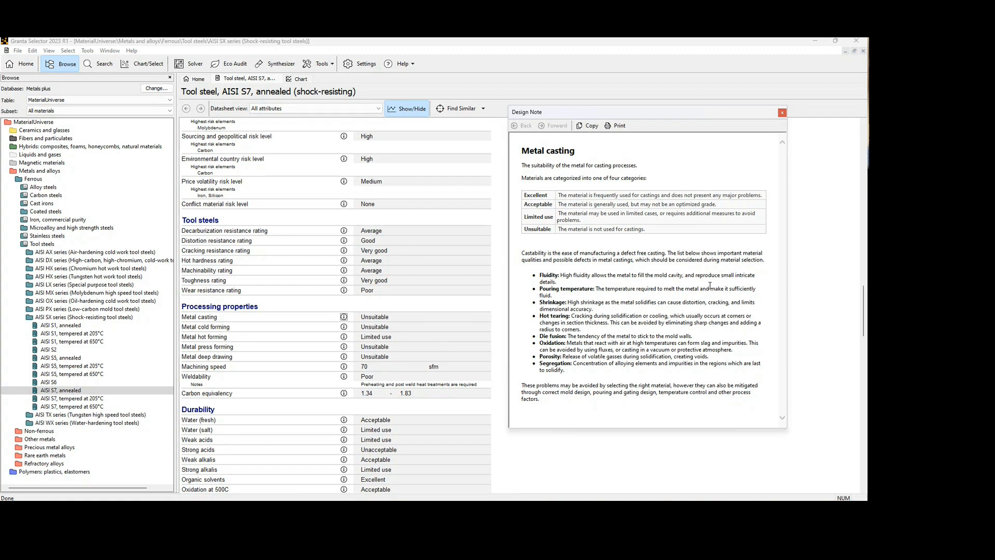
click(783, 114)
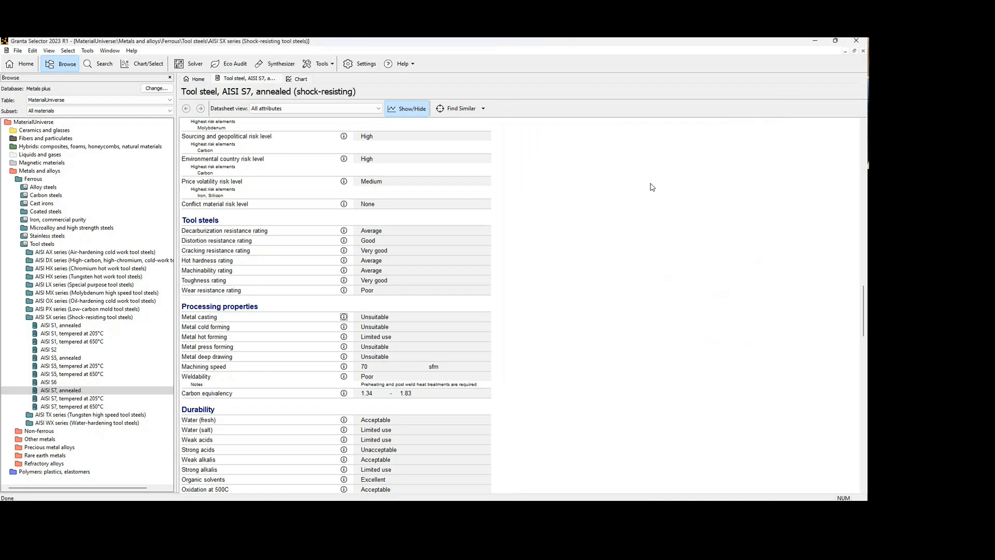
scroll(531, 325, down, 5)
scroll(531, 319, down, 1)
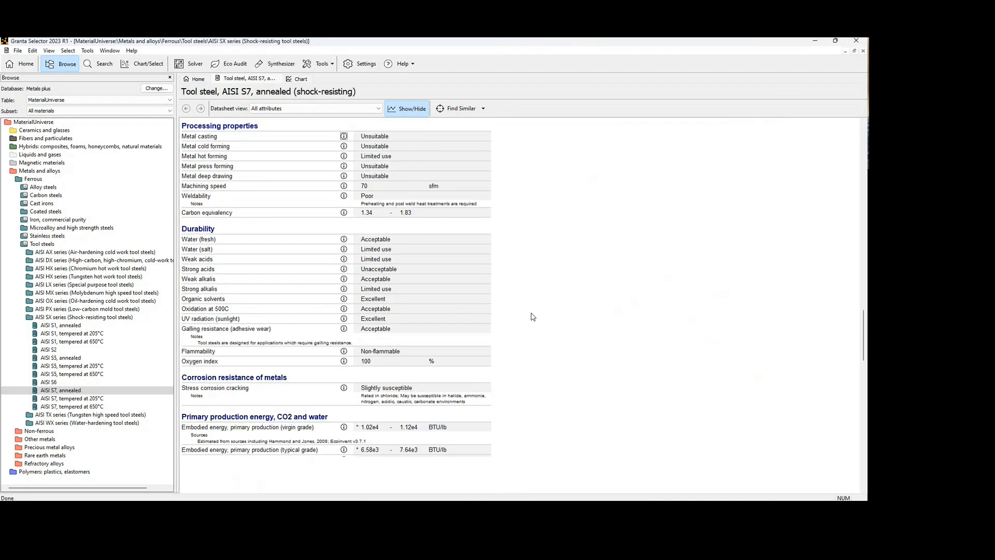
scroll(575, 249, down, 3)
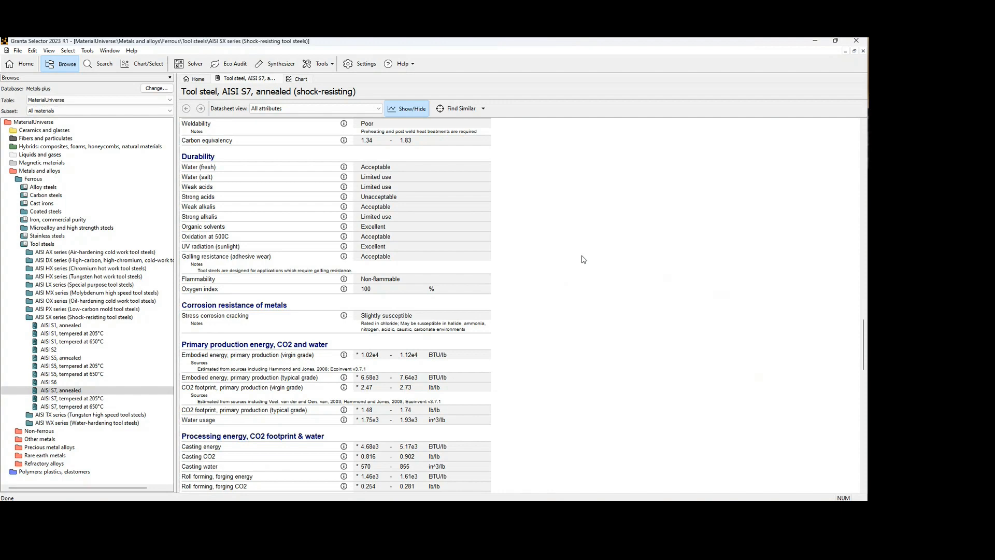
scroll(519, 238, down, 5)
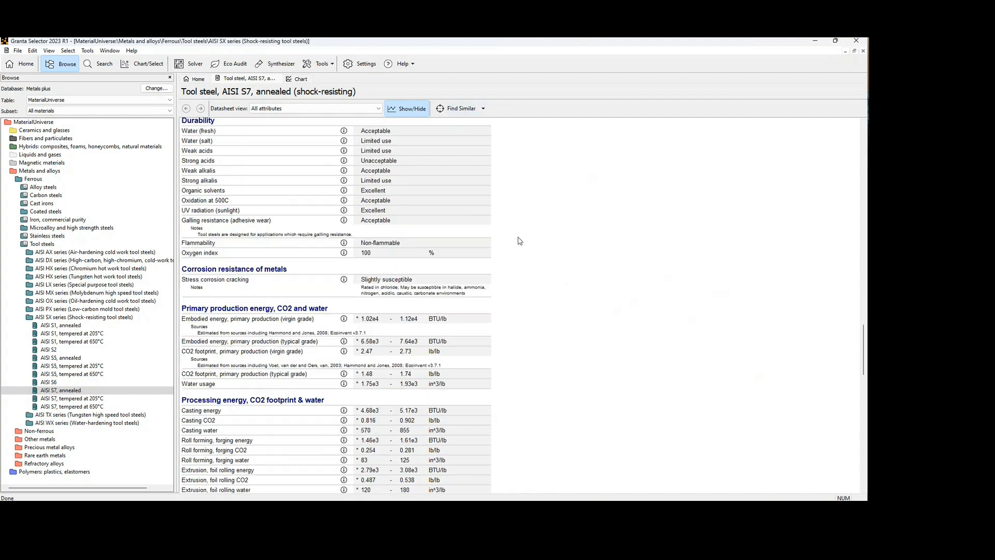
scroll(537, 250, down, 1)
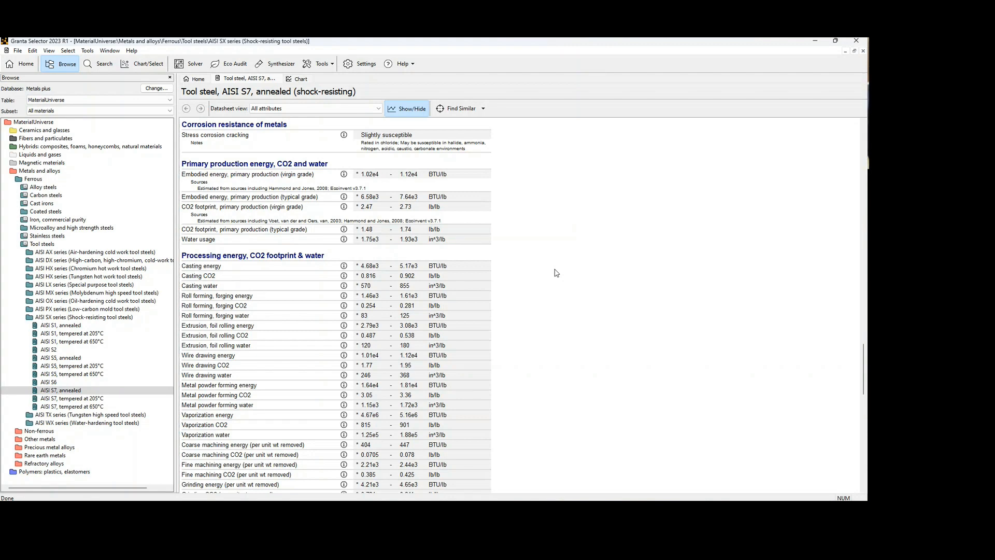
Examine the datasheet's processing energy and CO2 footprint, recycling and end of life, geo-economic data, and notes sections.
scroll(577, 285, down, 10)
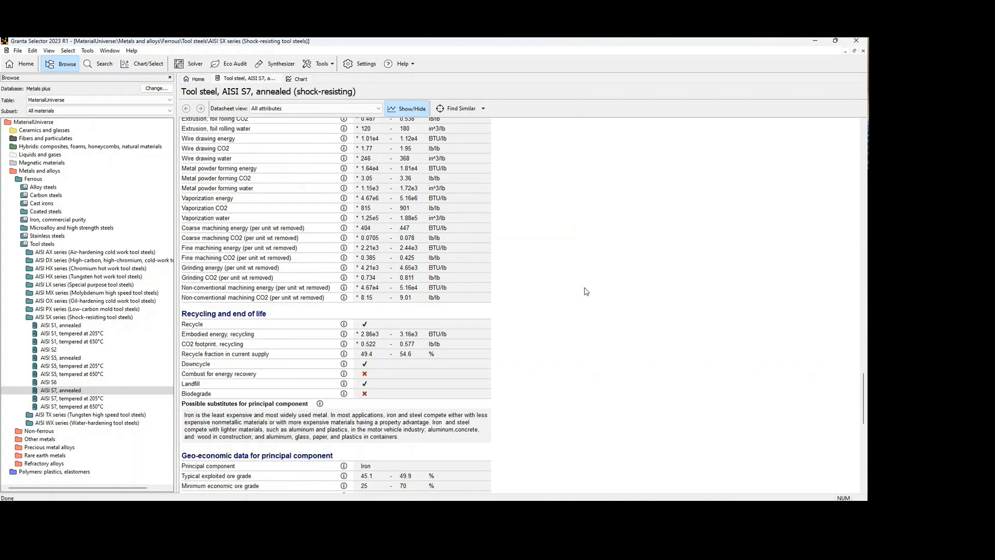
scroll(592, 289, down, 1)
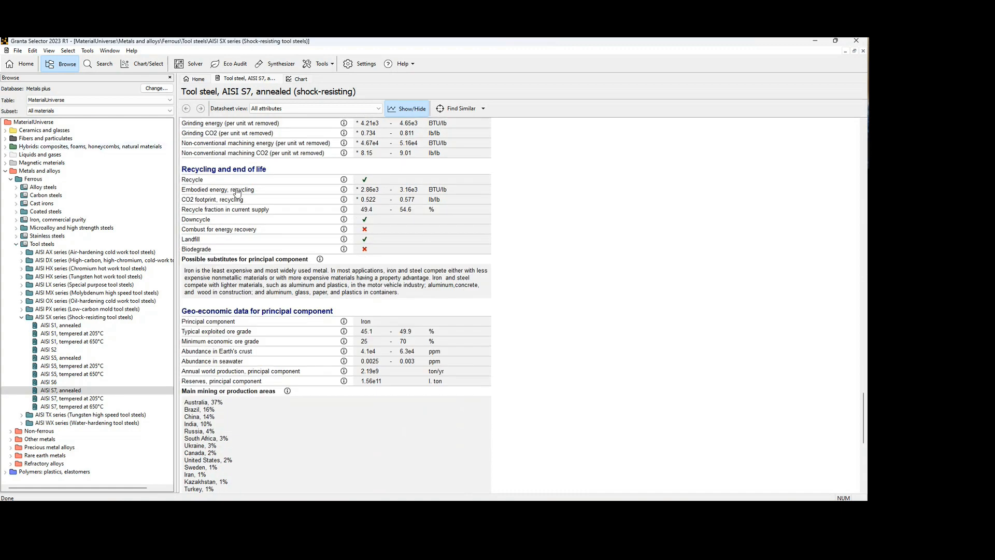
scroll(335, 316, down, 5)
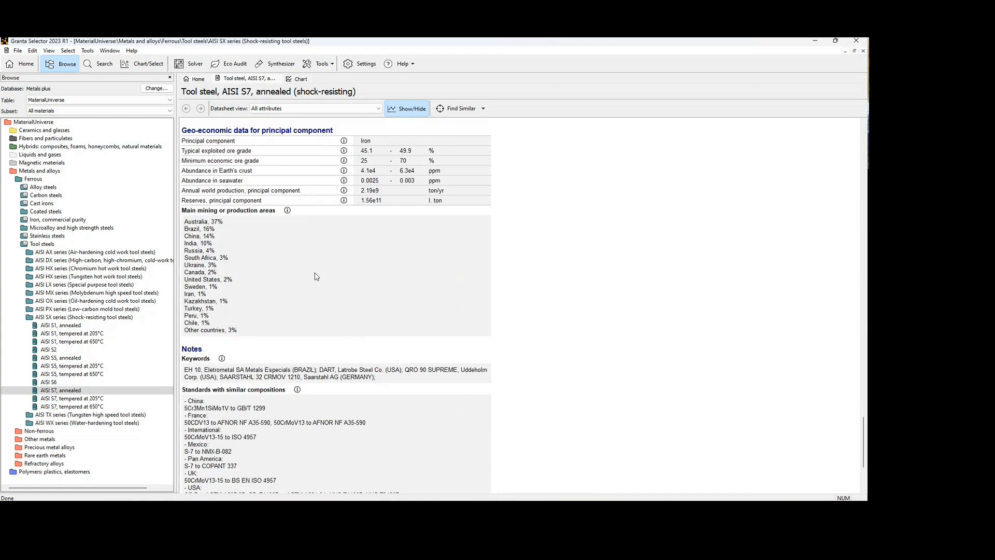
scroll(332, 283, up, 5)
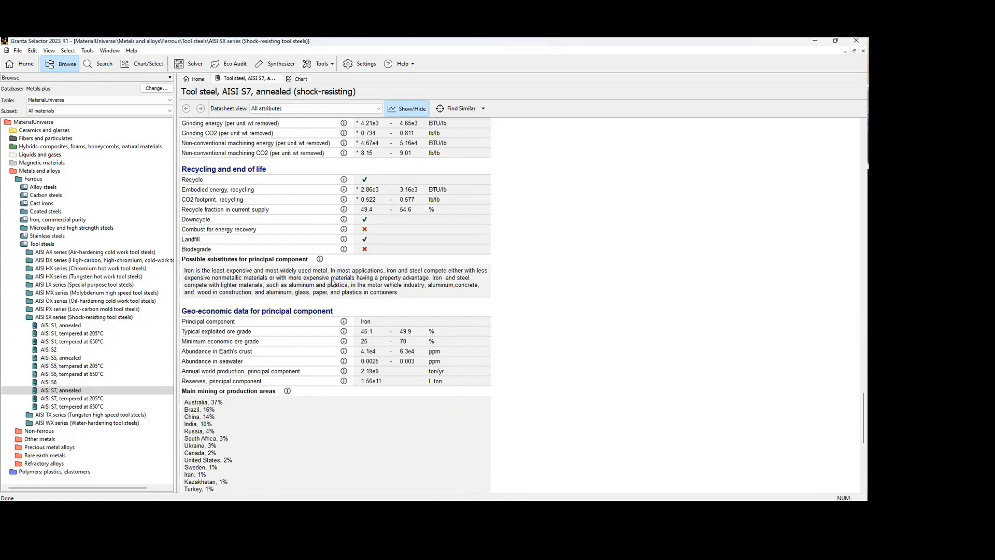
scroll(335, 280, down, 9)
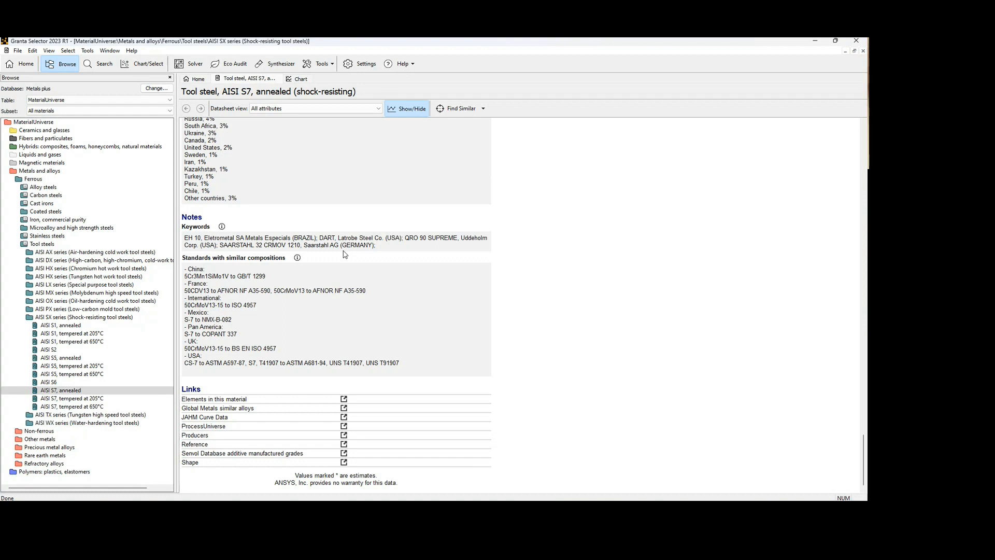
scroll(365, 254, up, 4)
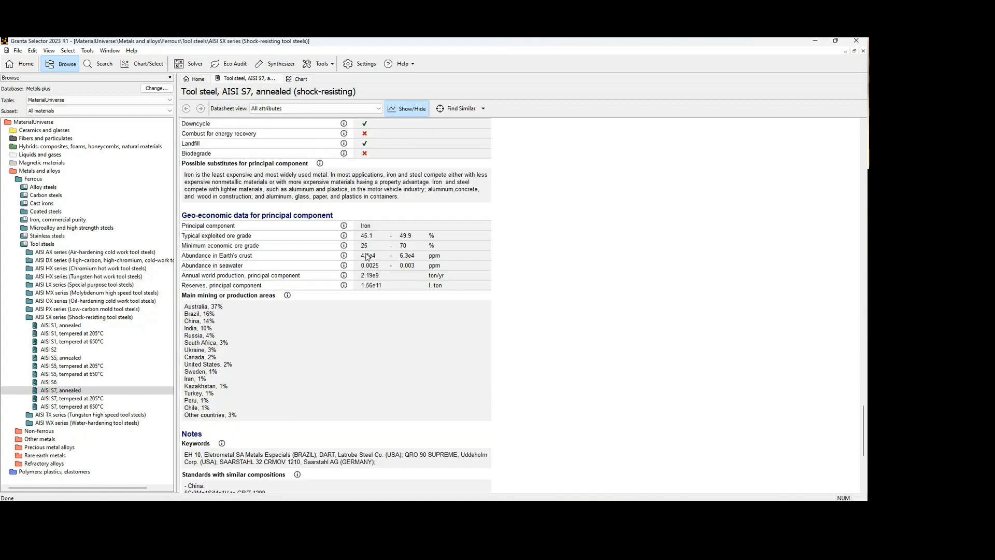
scroll(367, 255, up, 6)
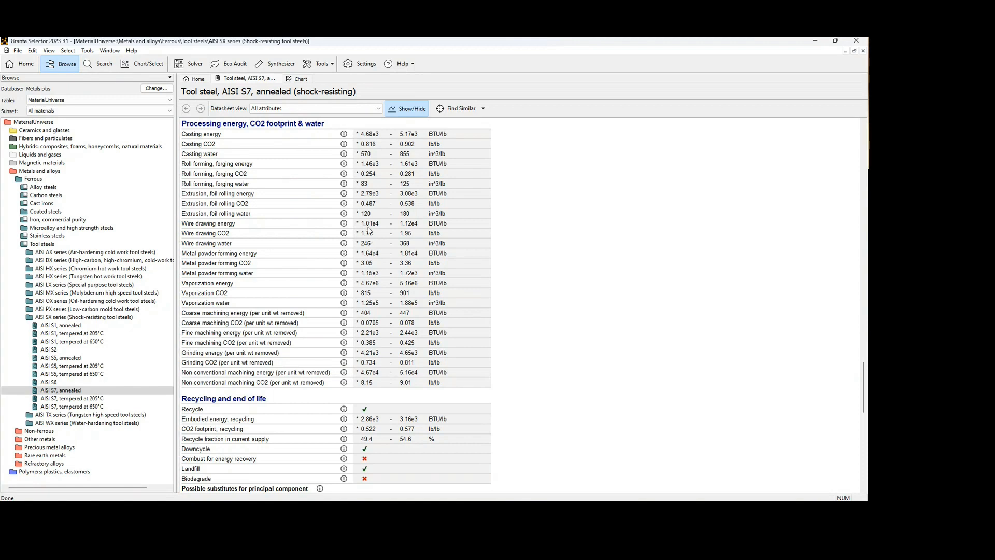
scroll(377, 238, up, 2)
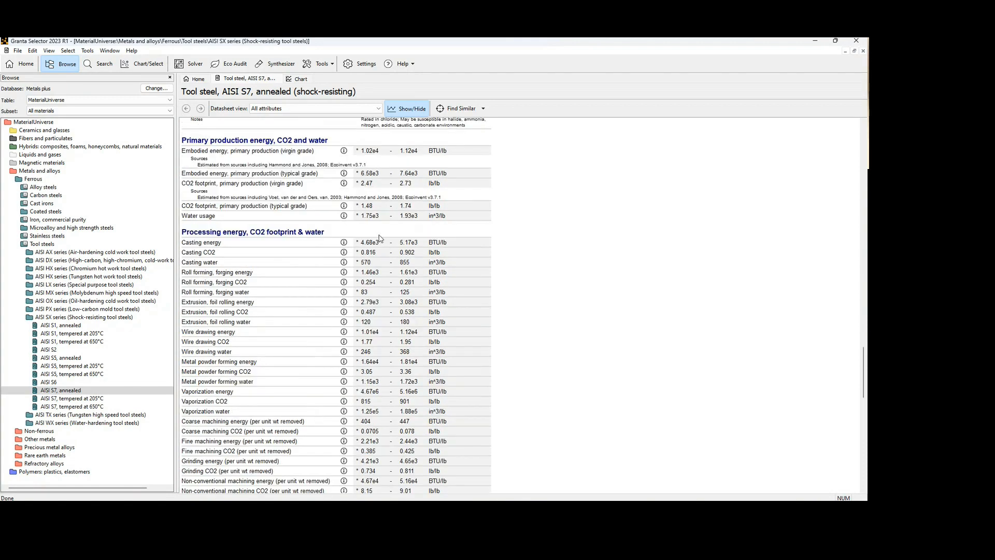
scroll(379, 238, down, 1)
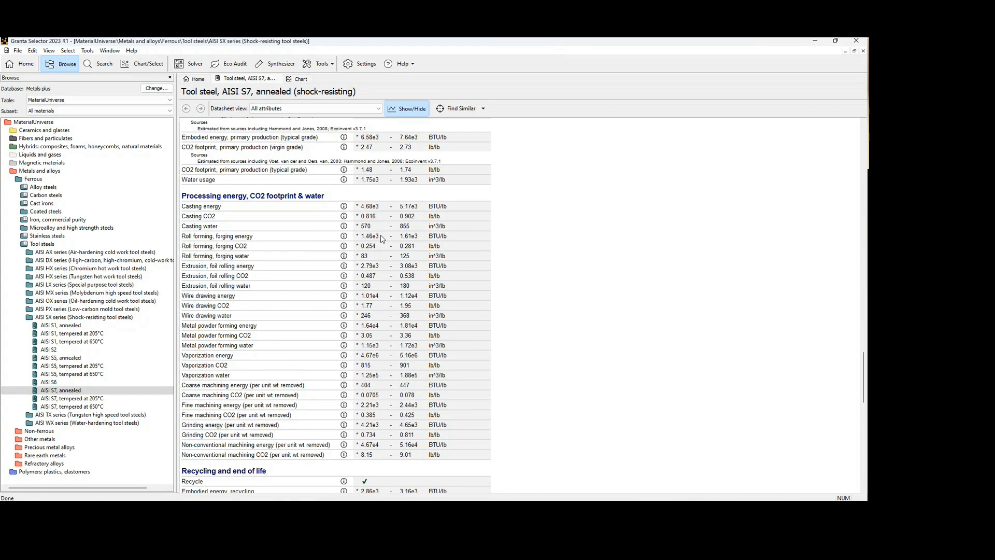
View the AISI S7 datasheet's linked Producers and Reference records, returning to the datasheet after each.
scroll(382, 238, down, 15)
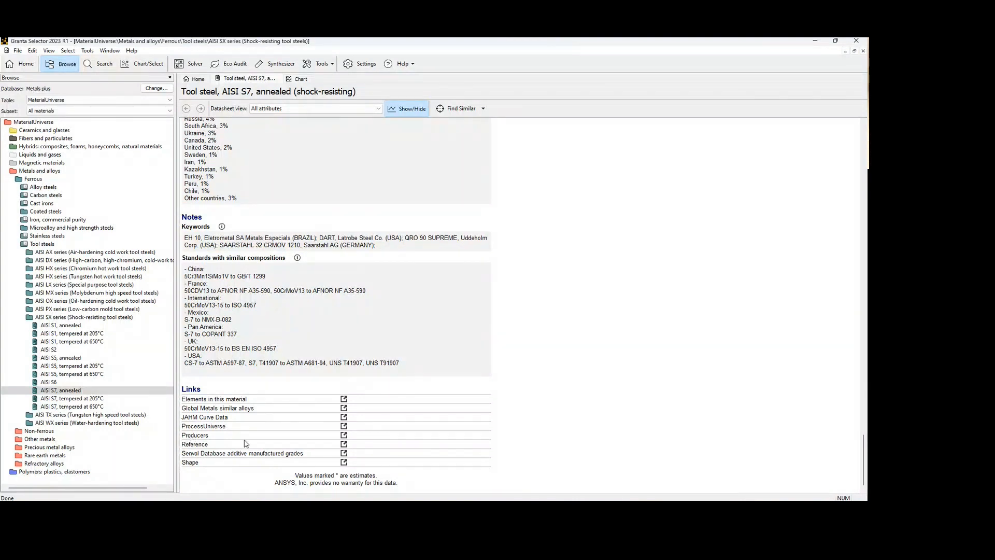
click(343, 435)
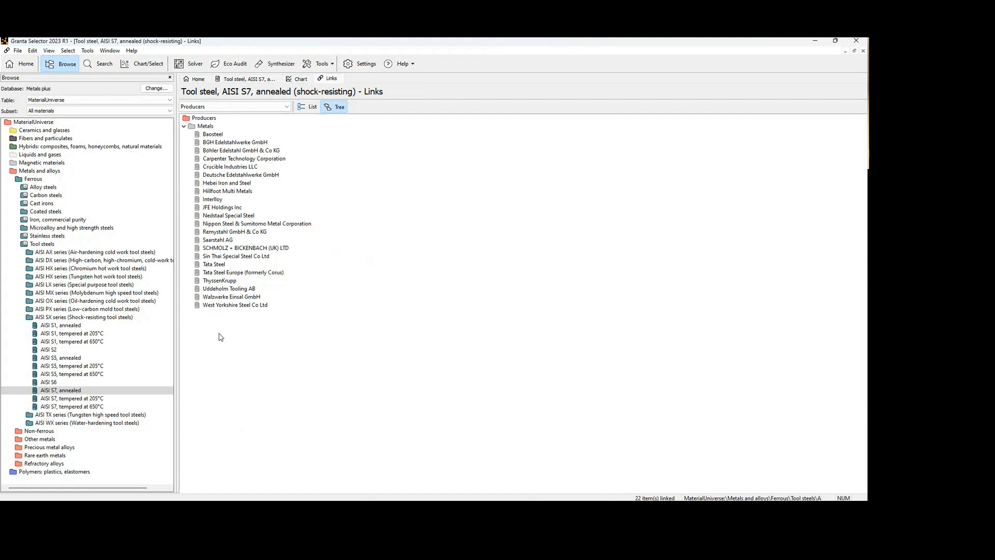
click(244, 80)
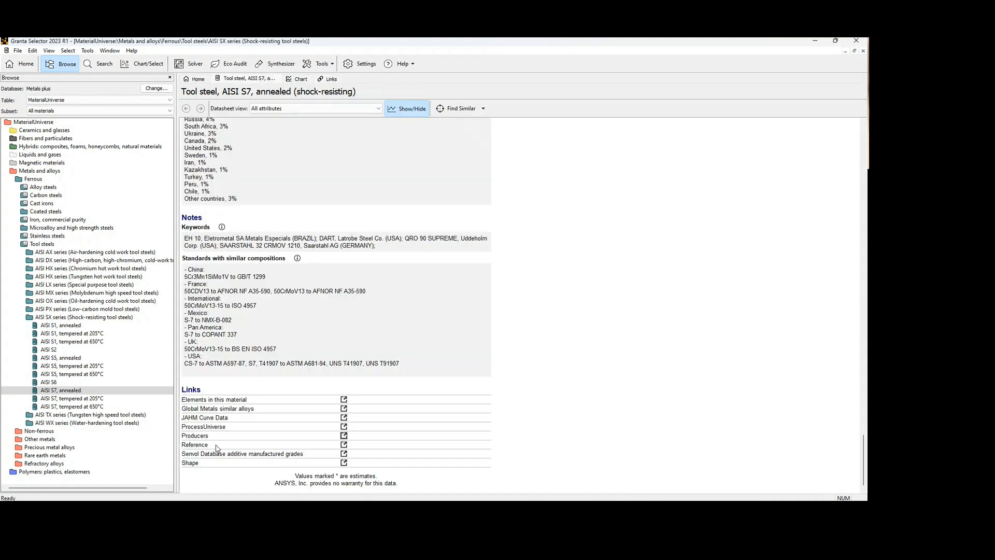
click(343, 444)
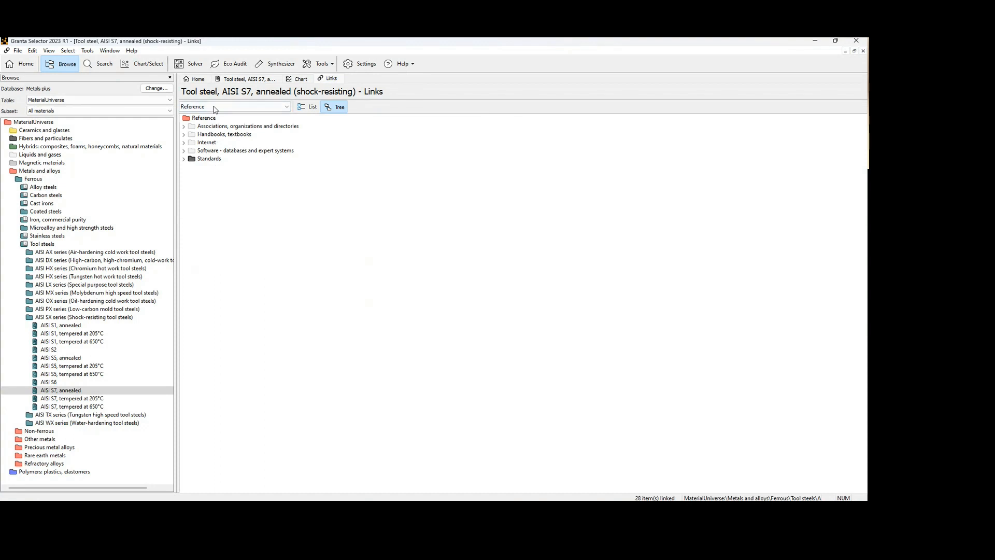
click(245, 78)
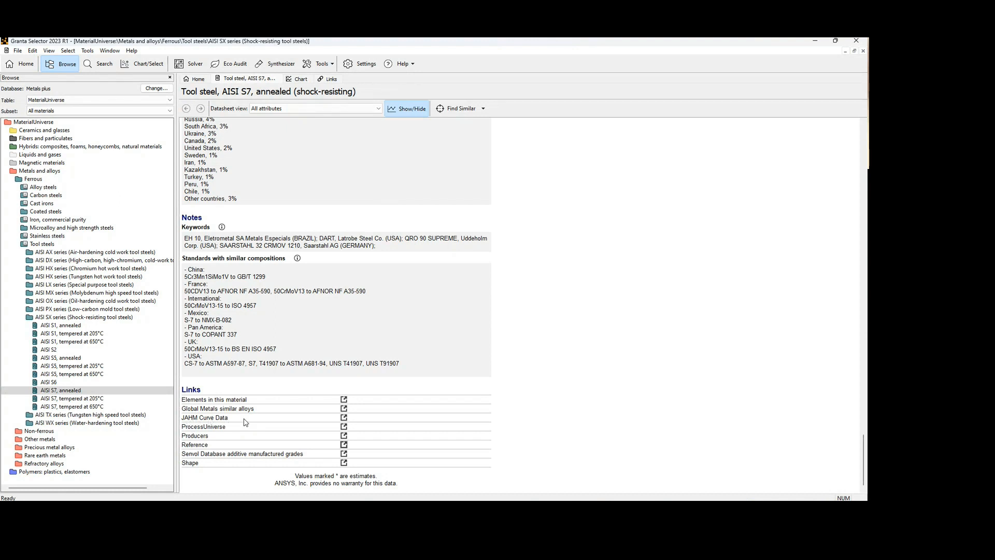
Follow the datasheet's JAHM Curve Data link to the S7, general properties record and review its temperature-dependent property curves.
click(343, 418)
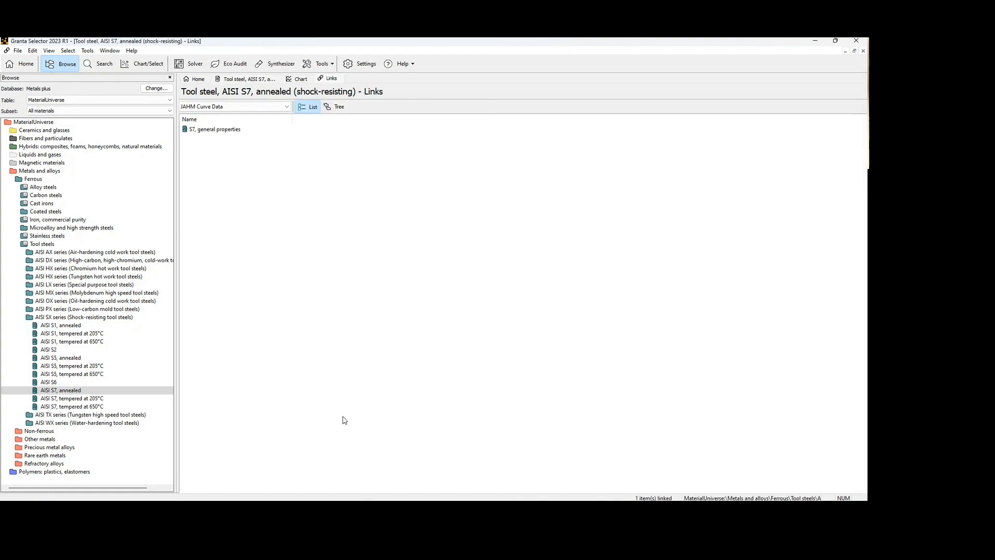
double_click(222, 132)
scroll(587, 290, down, 5)
scroll(587, 290, down, 3)
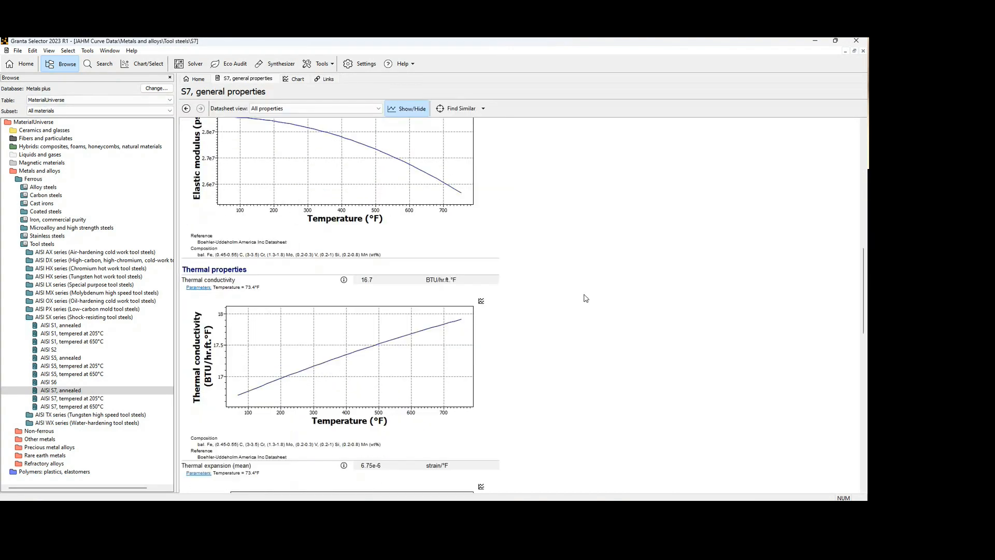
scroll(585, 294, up, 6)
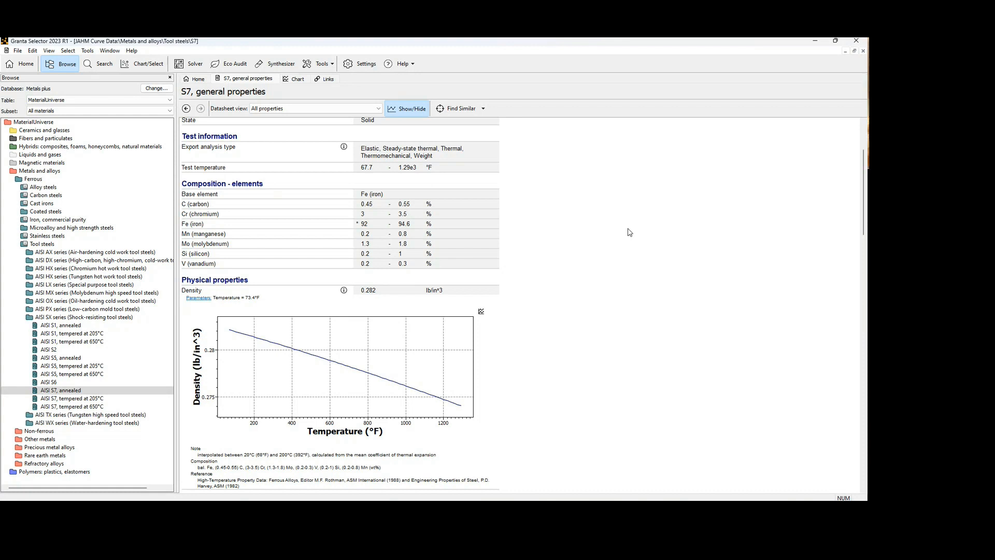
Open the density versus temperature chart at full size, show its data points as a table, and return to the S7, general properties datasheet.
click(481, 312)
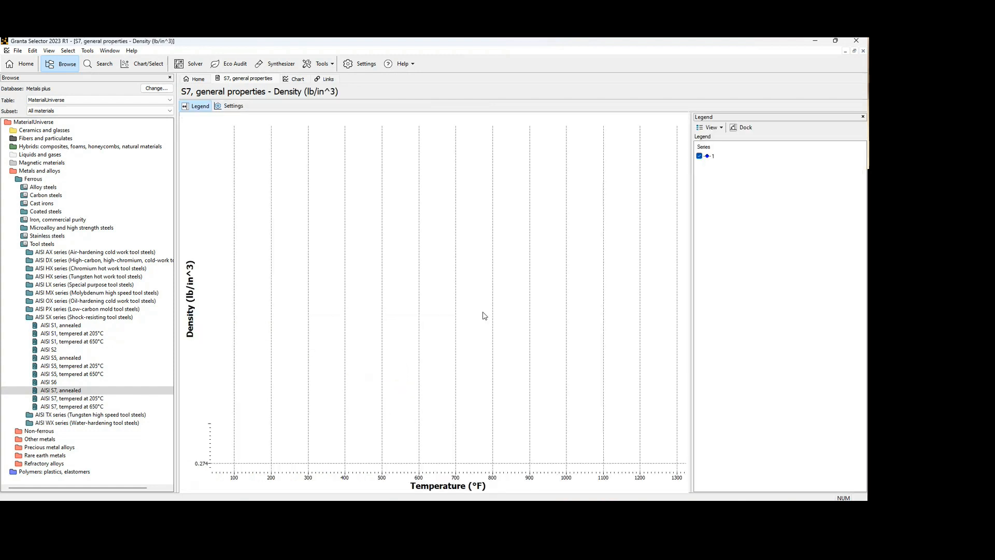
click(710, 127)
click(723, 149)
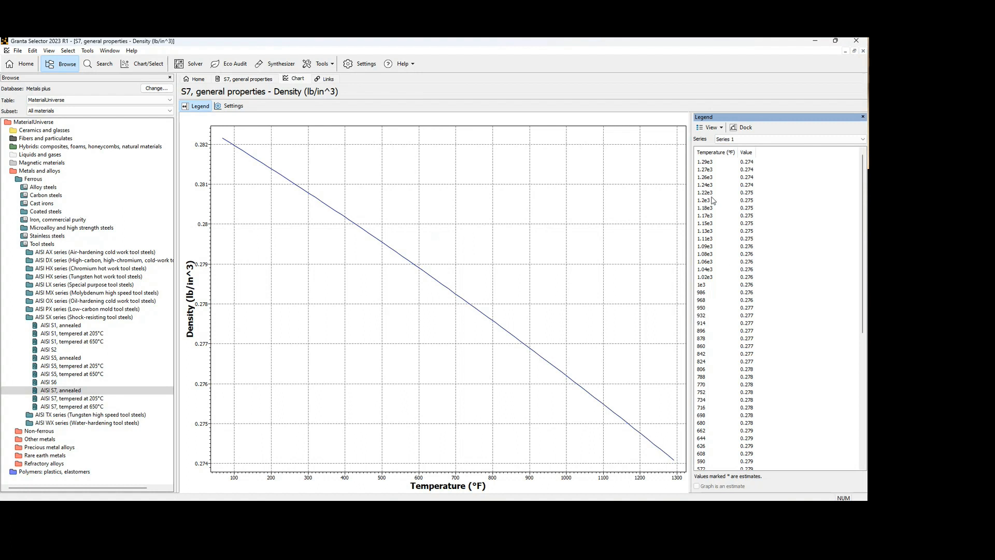
click(703, 163)
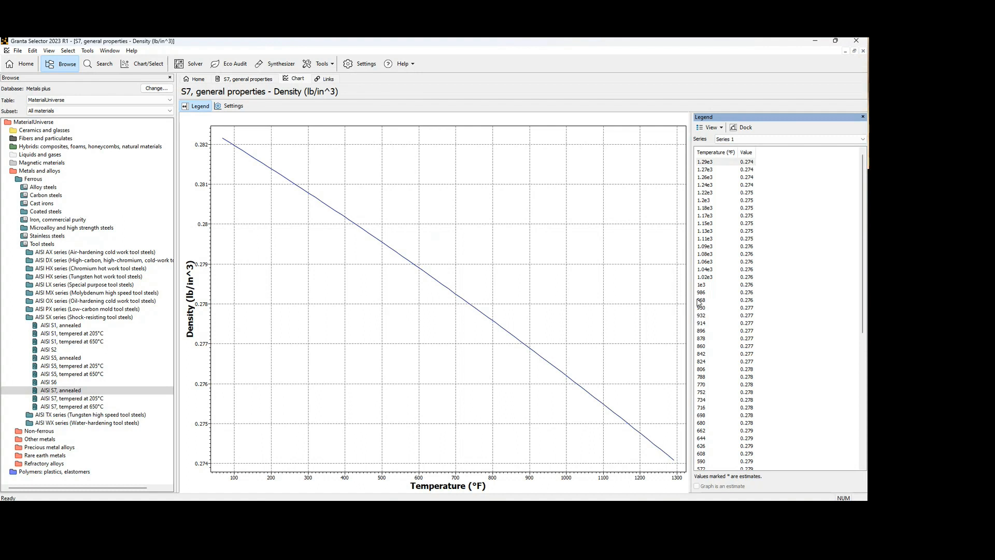
click(255, 79)
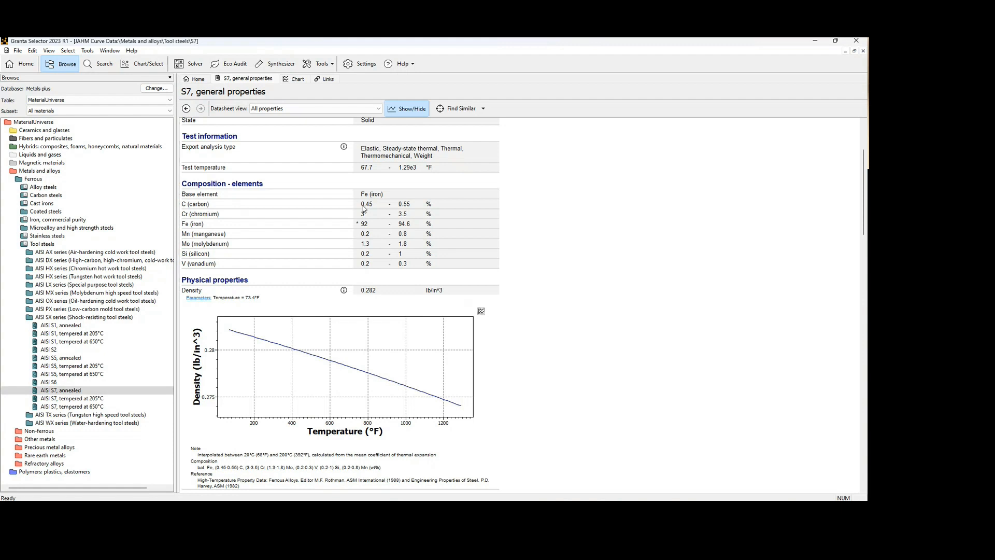
Set the AISI S7, annealed record as the reference material.
click(71, 390)
right_click(75, 391)
click(121, 266)
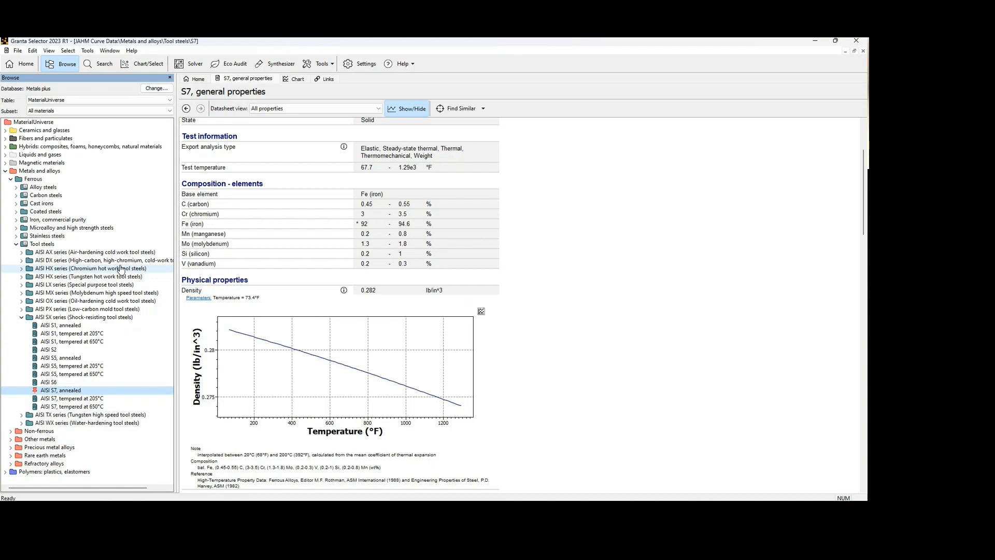
Add the AISI S7, tempered at 205°C record to the comparison table.
click(74, 400)
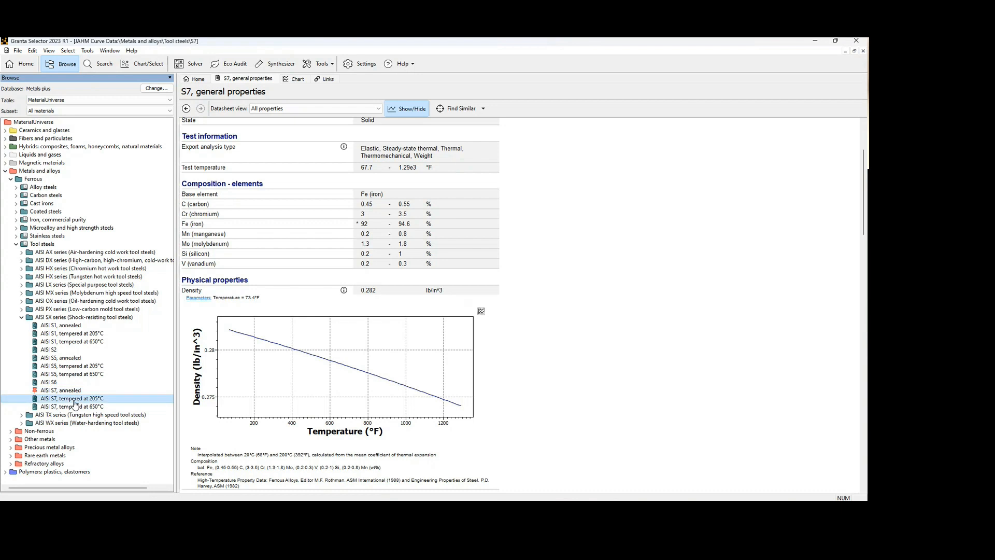
right_click(74, 400)
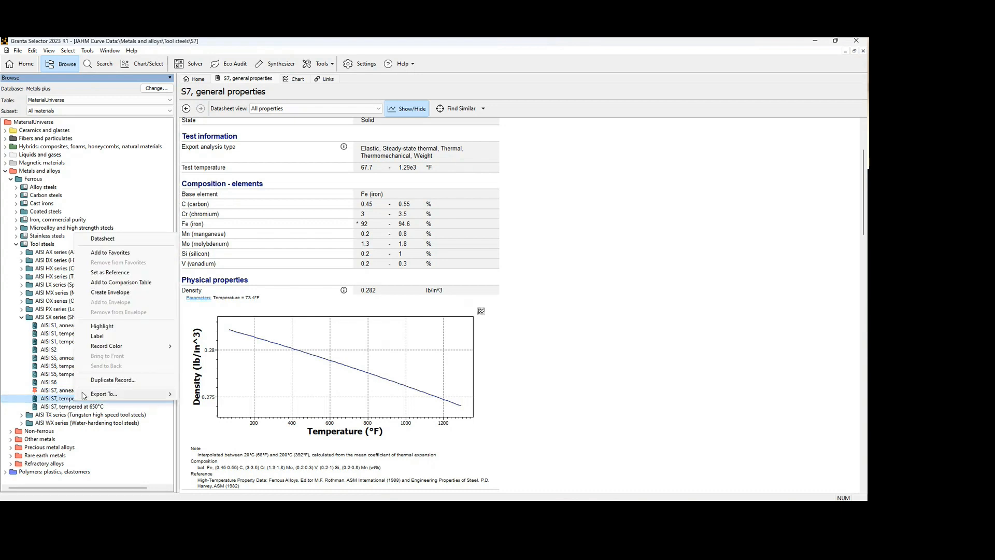
click(113, 282)
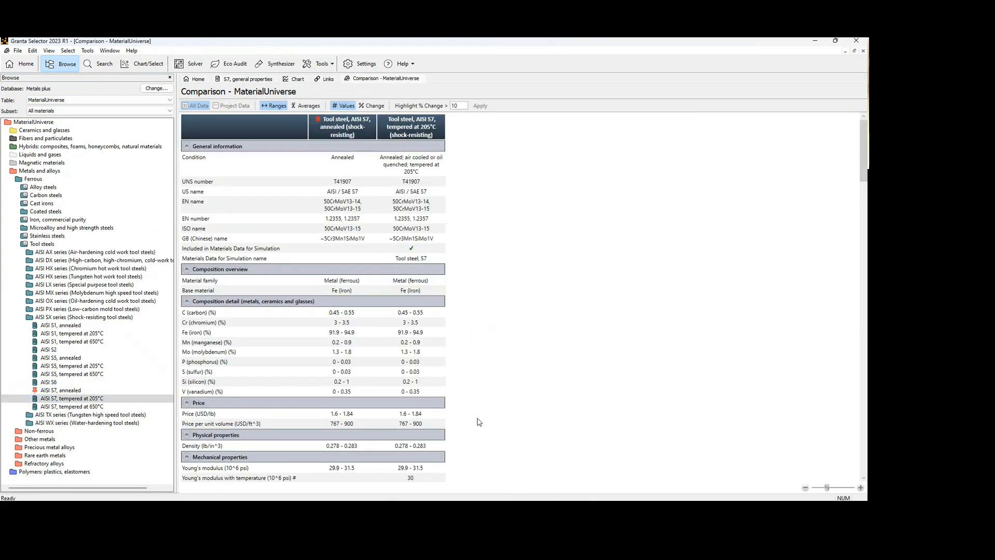
Compare the composition, price, physical and mechanical properties of annealed AISI S7 with those of AISI S7 tempered at 205°C.
scroll(438, 382, down, 5)
scroll(434, 382, down, 3)
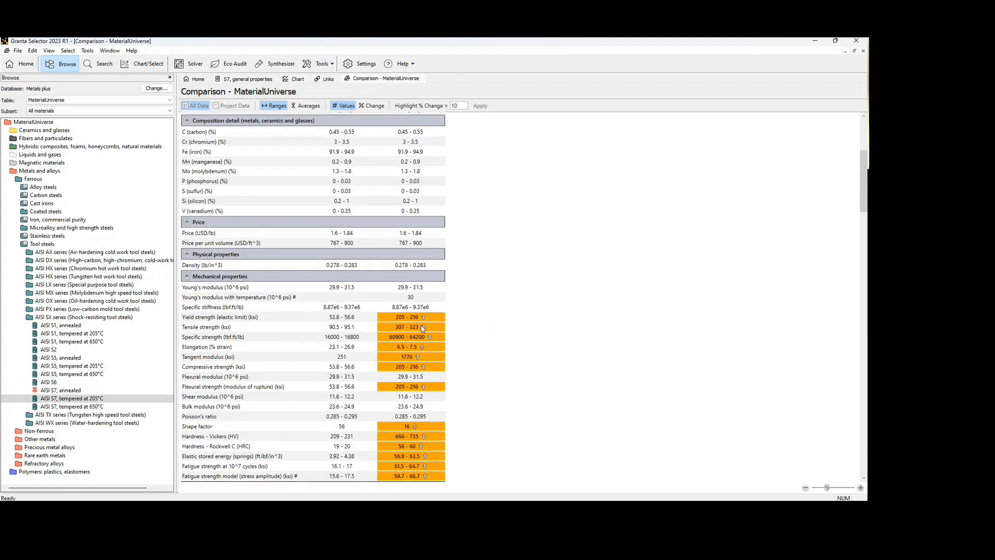
scroll(479, 344, up, 3)
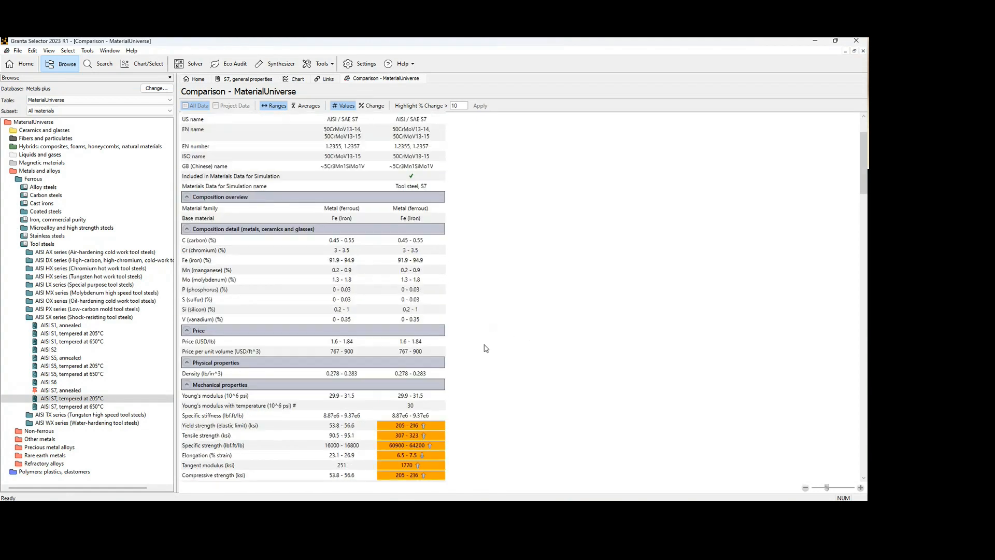
scroll(487, 349, up, 4)
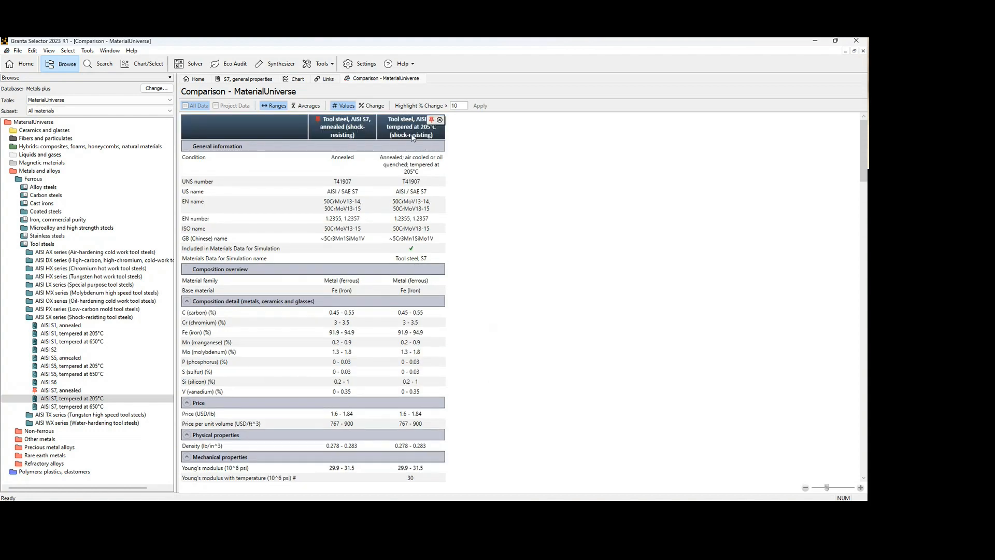
scroll(474, 278, down, 3)
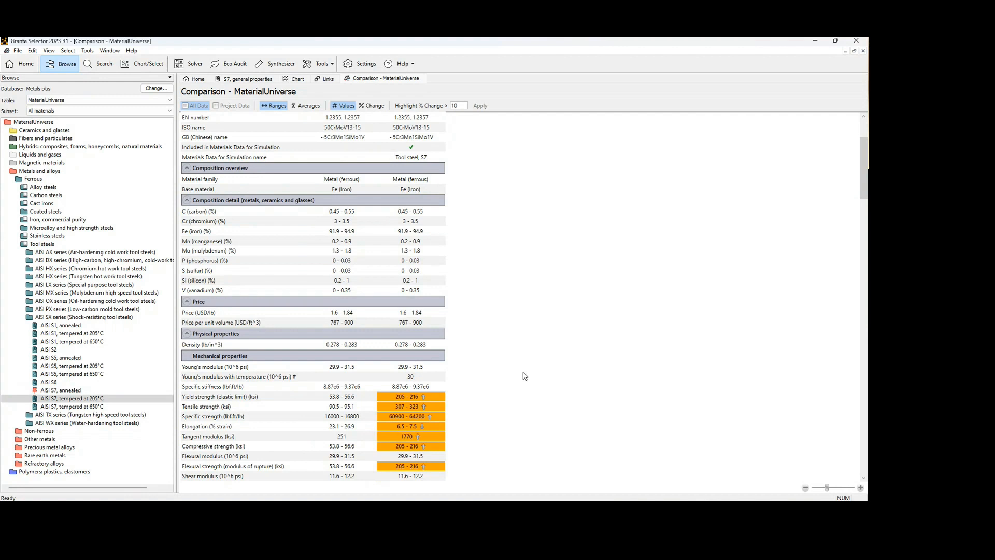
Compare the remaining mechanical, impact and fracture, thermal, electrical, magnetic and optical properties of the two AISI S7 records.
scroll(468, 399, down, 2)
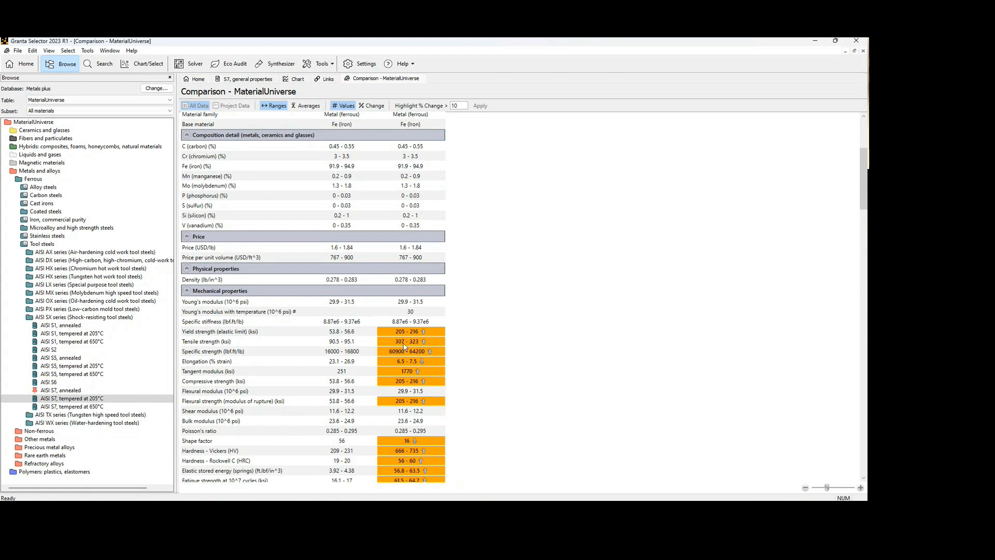
scroll(427, 358, down, 2)
scroll(426, 367, down, 2)
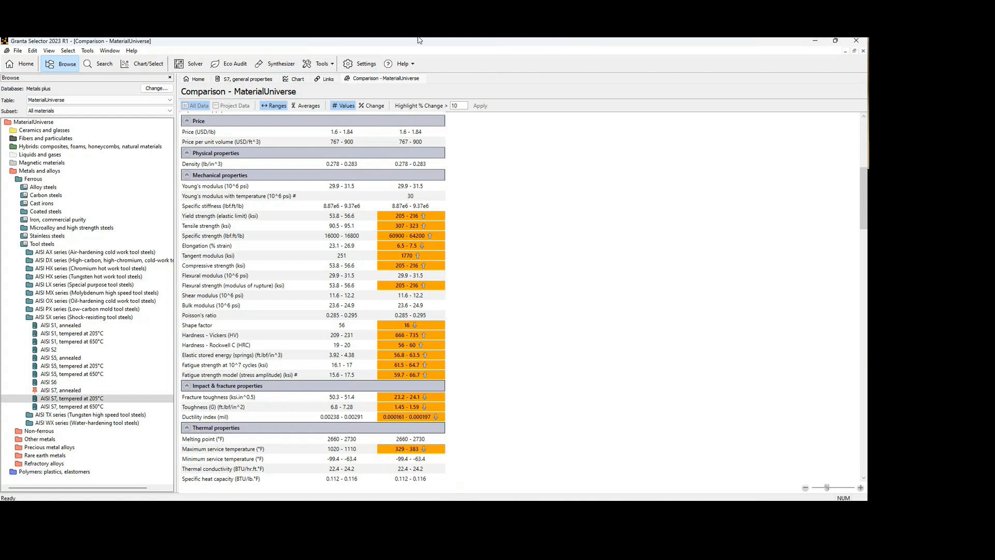
scroll(532, 351, down, 4)
scroll(556, 353, down, 8)
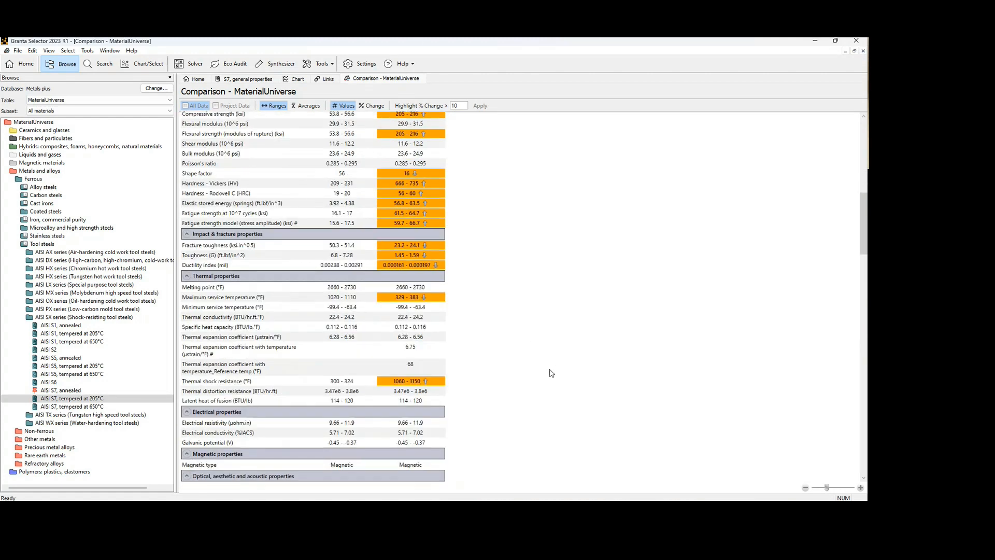
scroll(554, 362, up, 2)
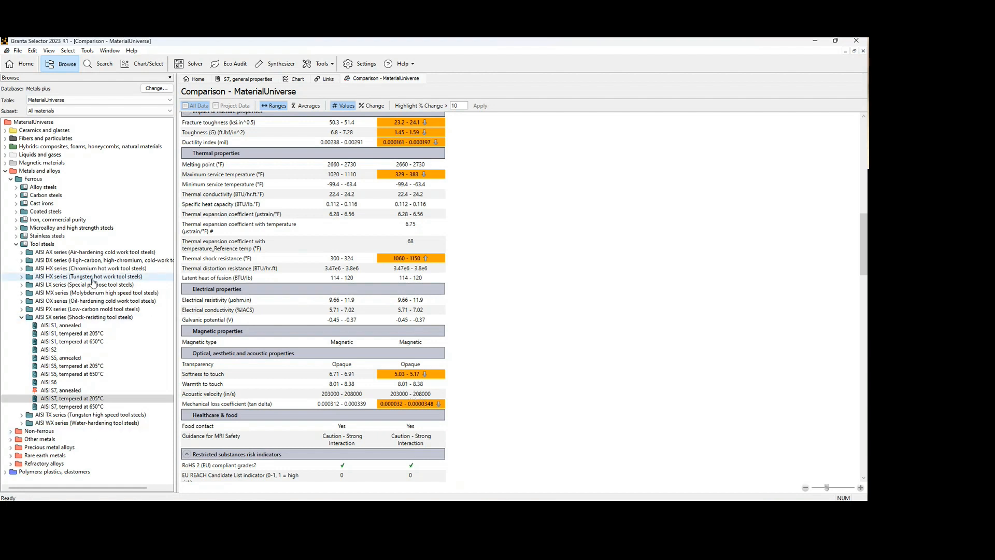
Start a selection project that selects from the MaterialUniverse: Tool steels subset.
click(141, 64)
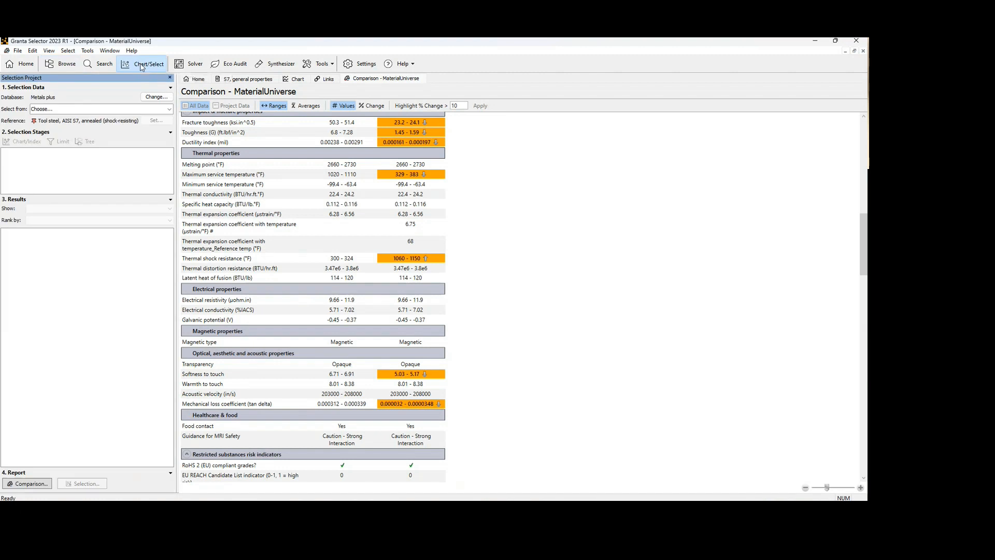
click(74, 109)
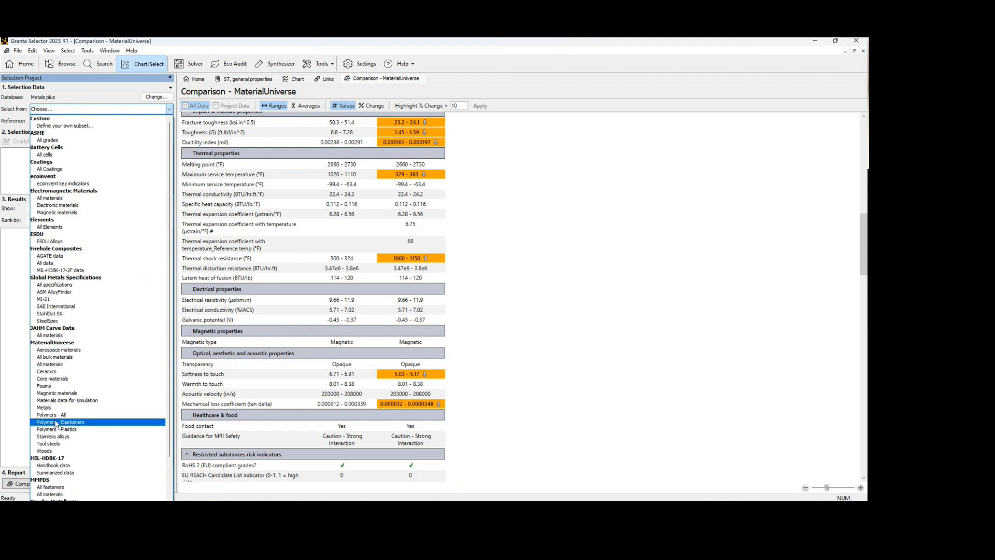
click(72, 444)
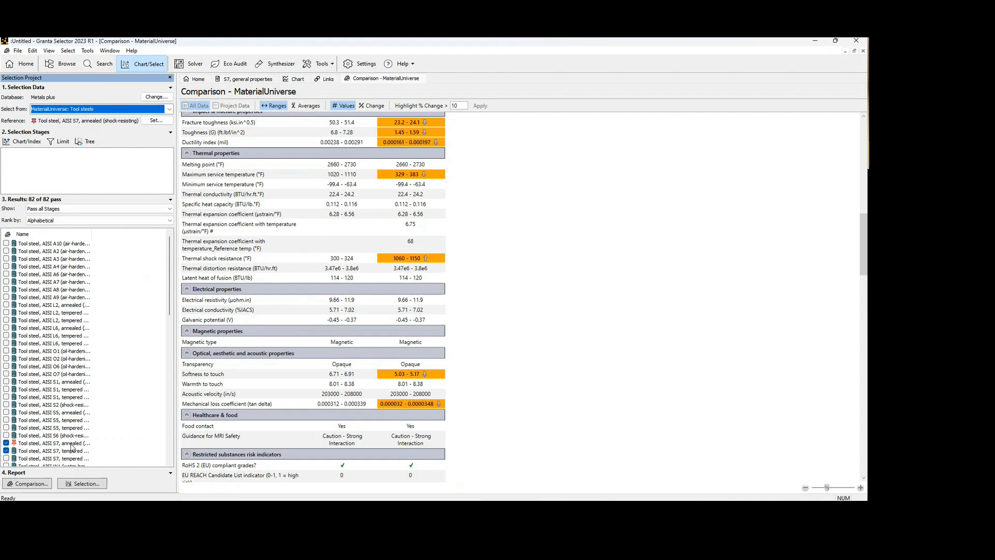
Add a chart stage with Price from the Price category on the x-axis and open the y-axis settings.
click(23, 145)
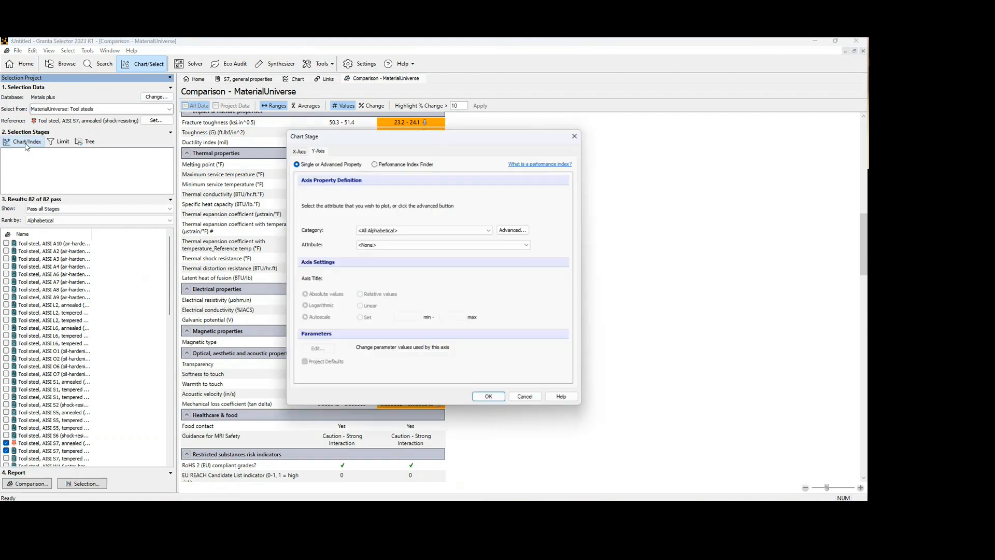
click(299, 151)
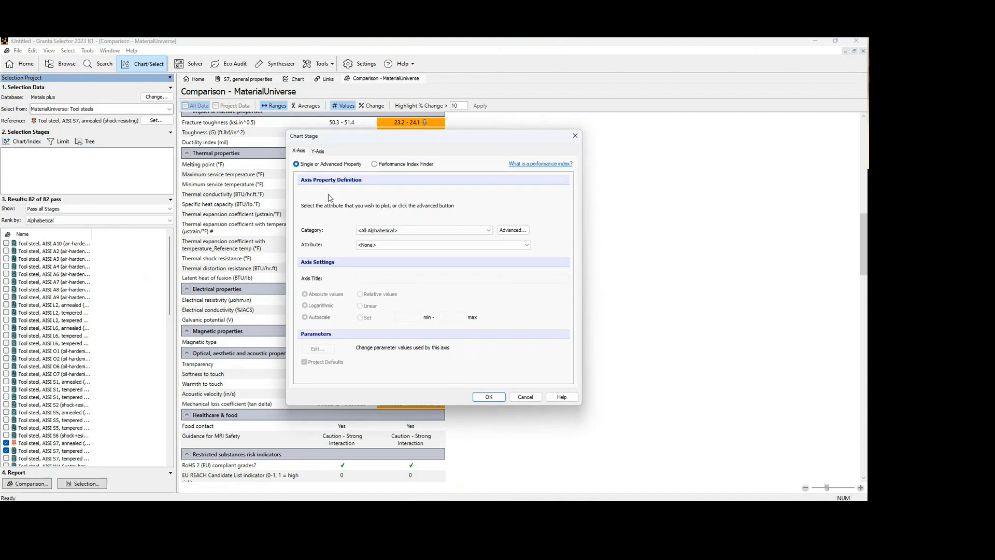
click(378, 231)
click(374, 262)
click(375, 246)
click(375, 260)
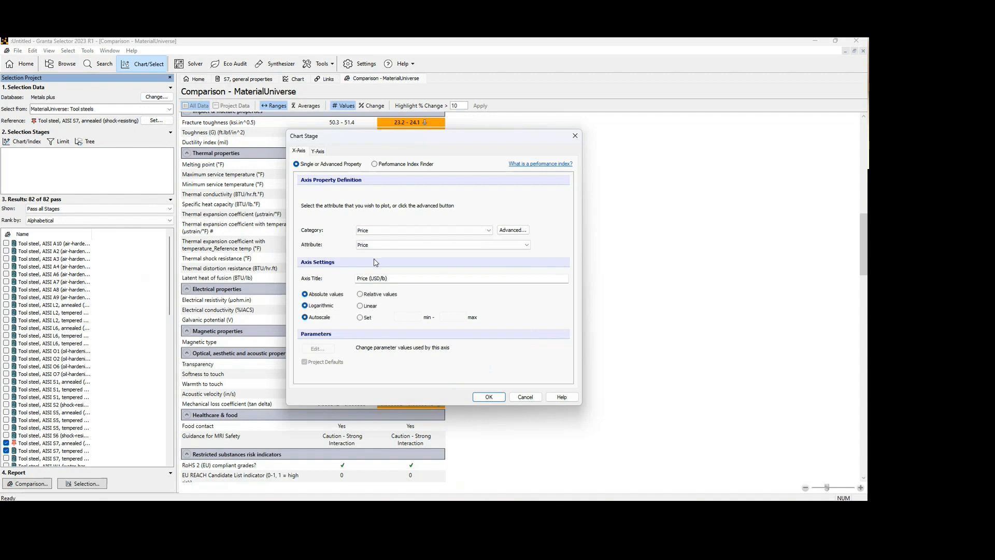
click(323, 152)
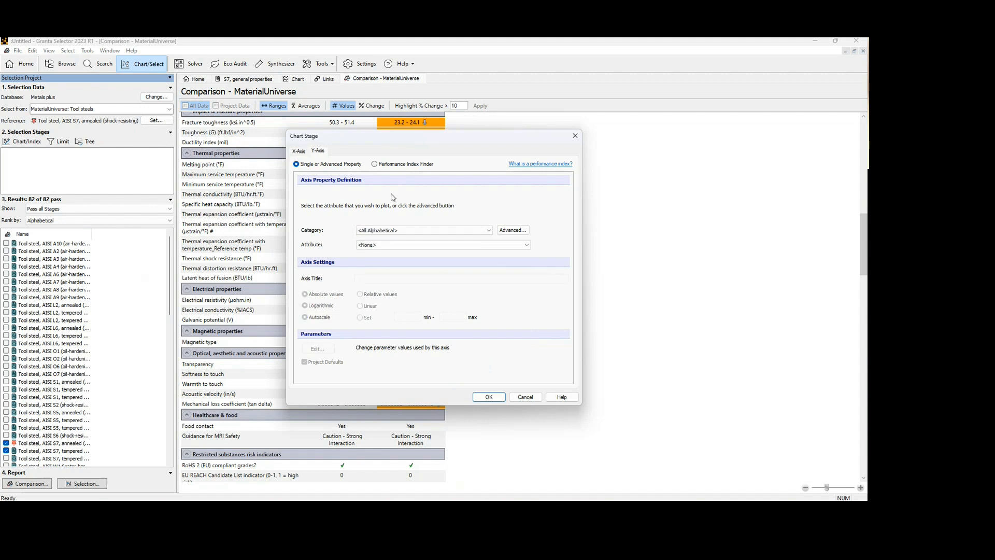
click(382, 231)
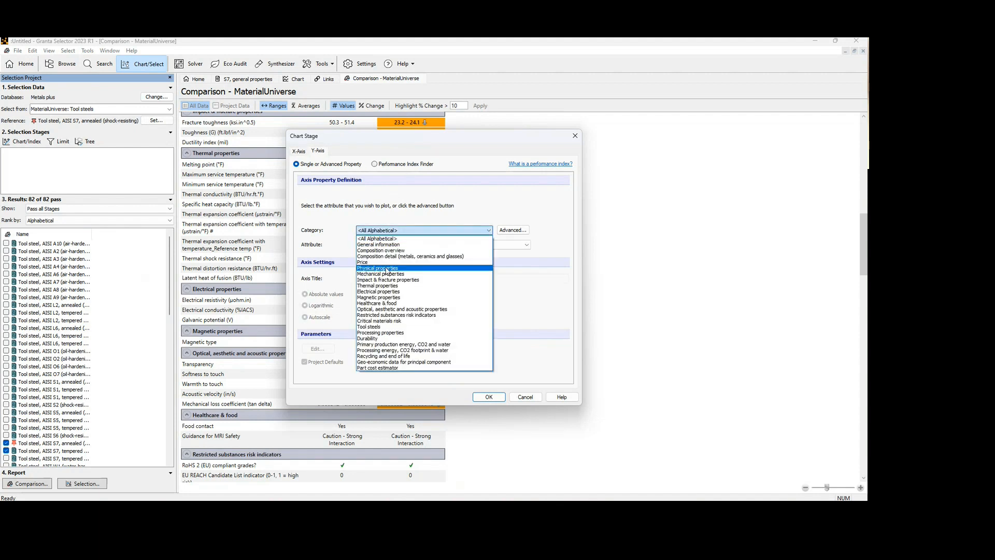
click(389, 268)
click(400, 245)
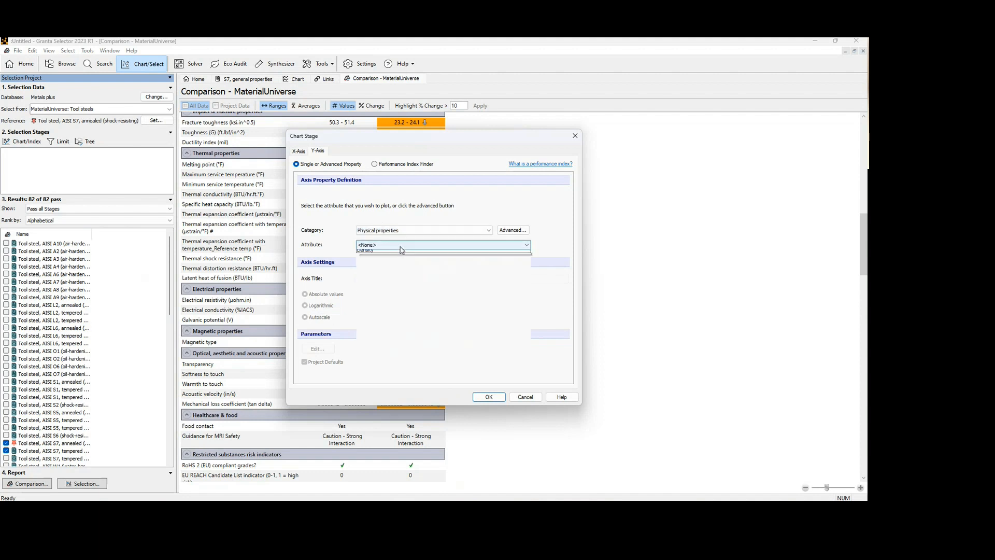
click(400, 246)
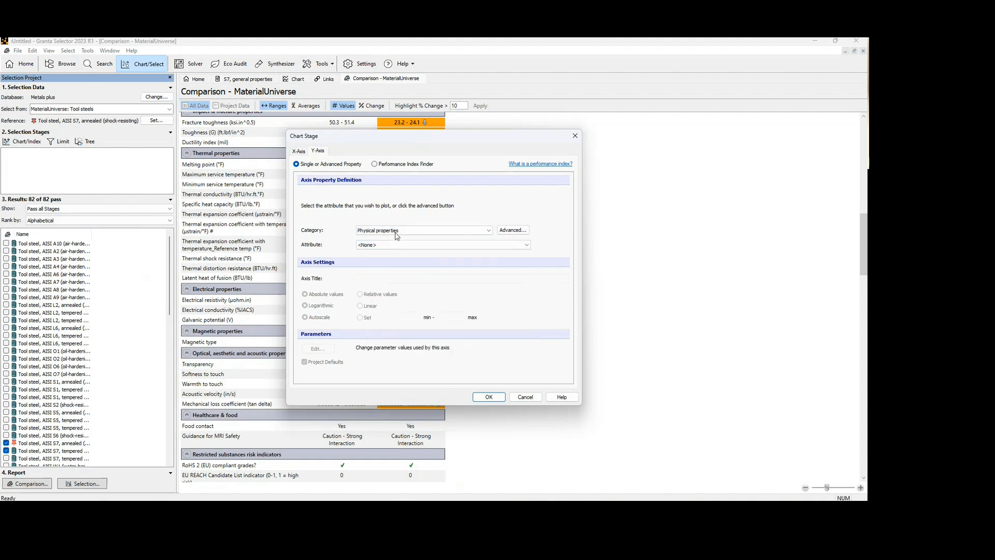
Plot Young's modulus from the Mechanical properties category on the y-axis and create the chart.
click(398, 230)
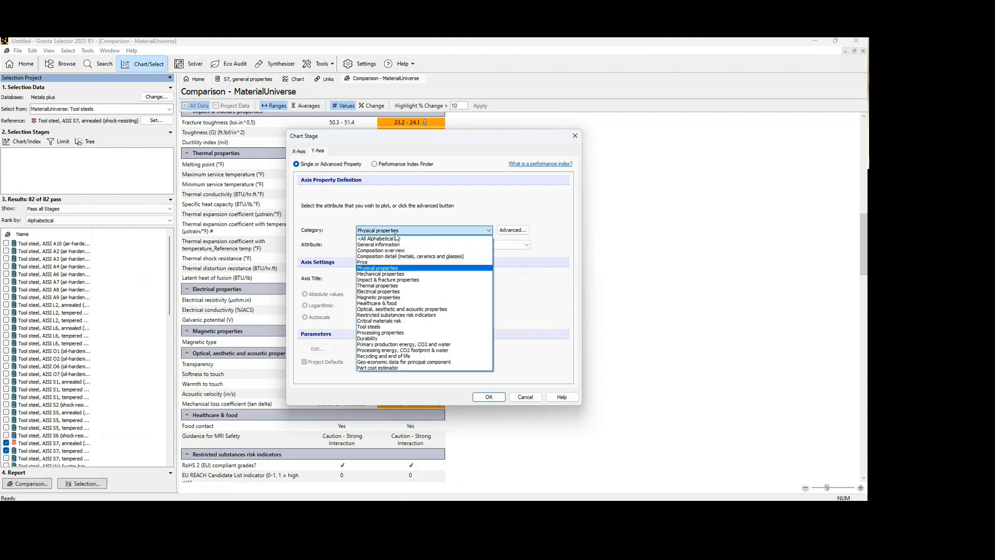
click(398, 275)
click(395, 244)
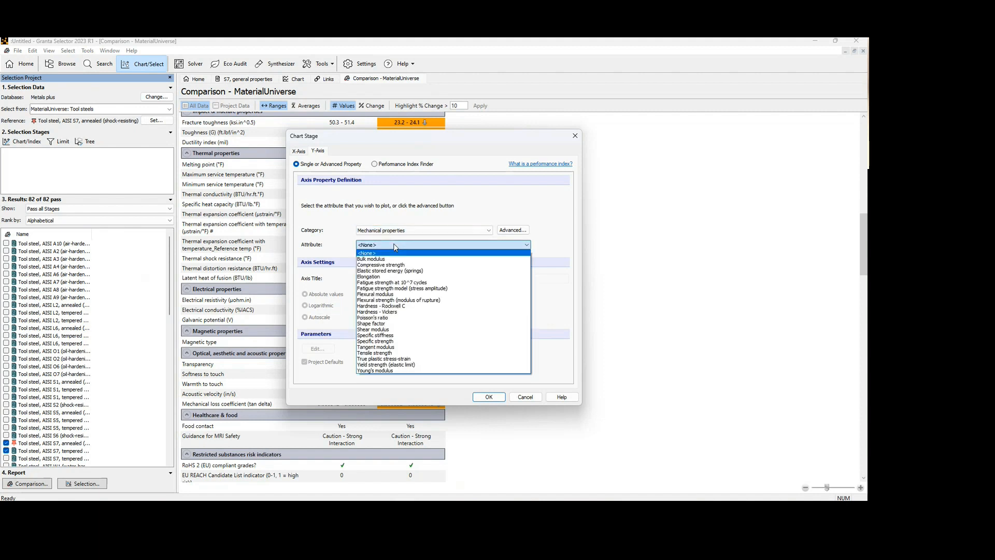
click(409, 371)
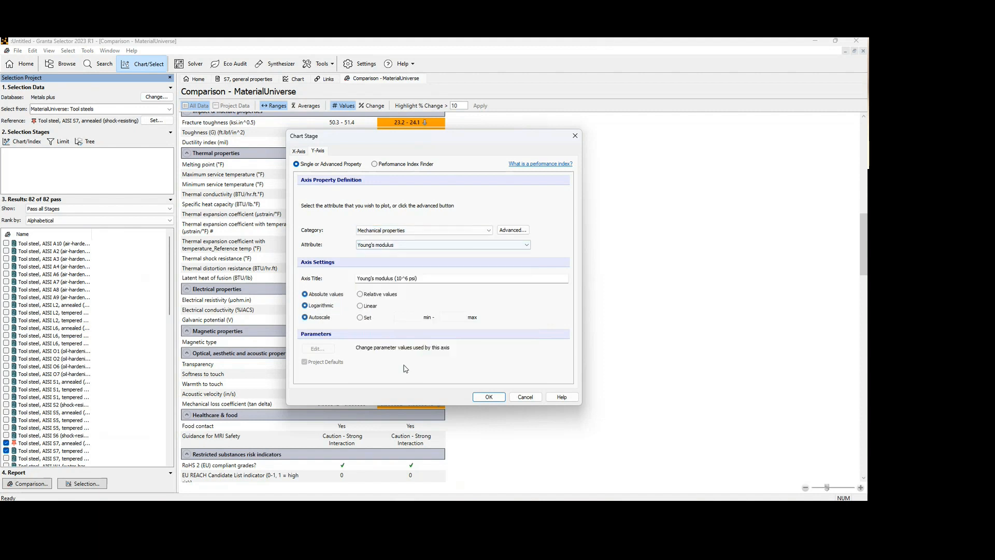
click(488, 396)
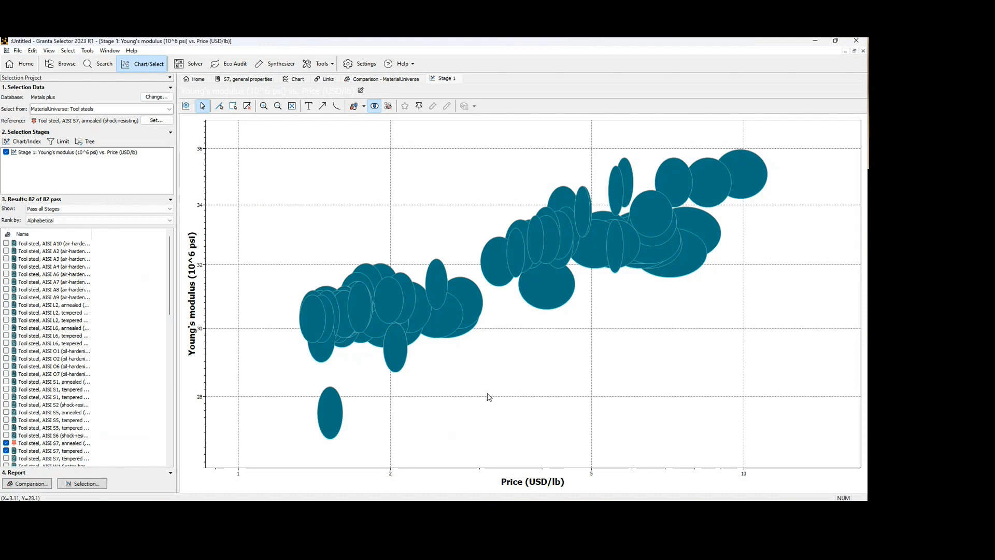
Locate the reference record on the chart and box-select the tool steels around it, from about 1.2 to 2.4 USD/lb and 28.5 to 33.2 ×10^6 psi.
click(419, 106)
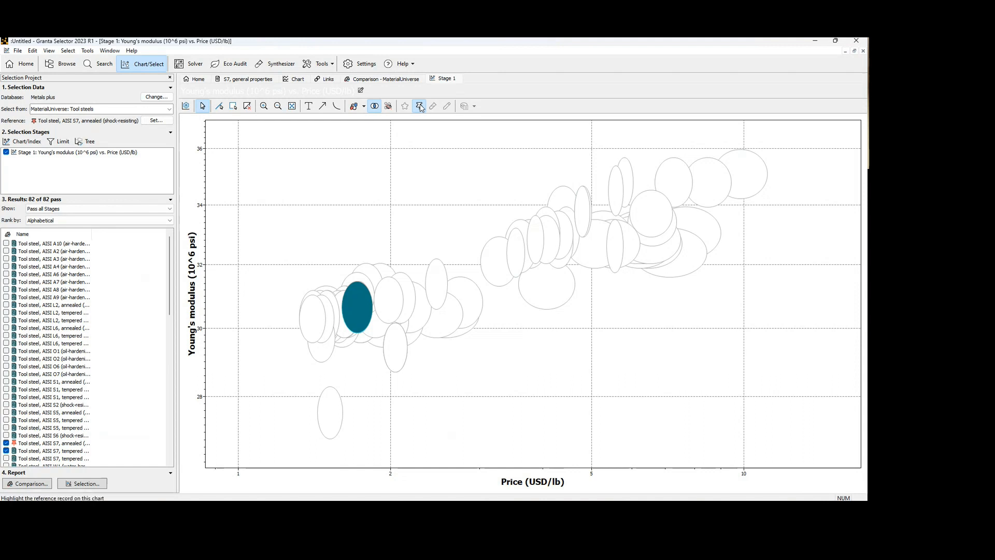
click(420, 106)
click(233, 106)
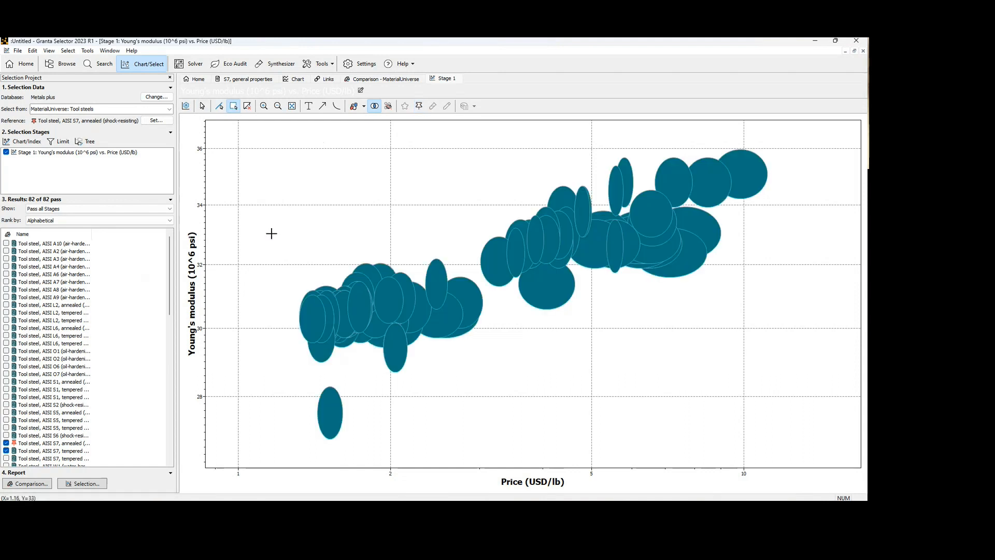
drag(277, 229, 427, 379)
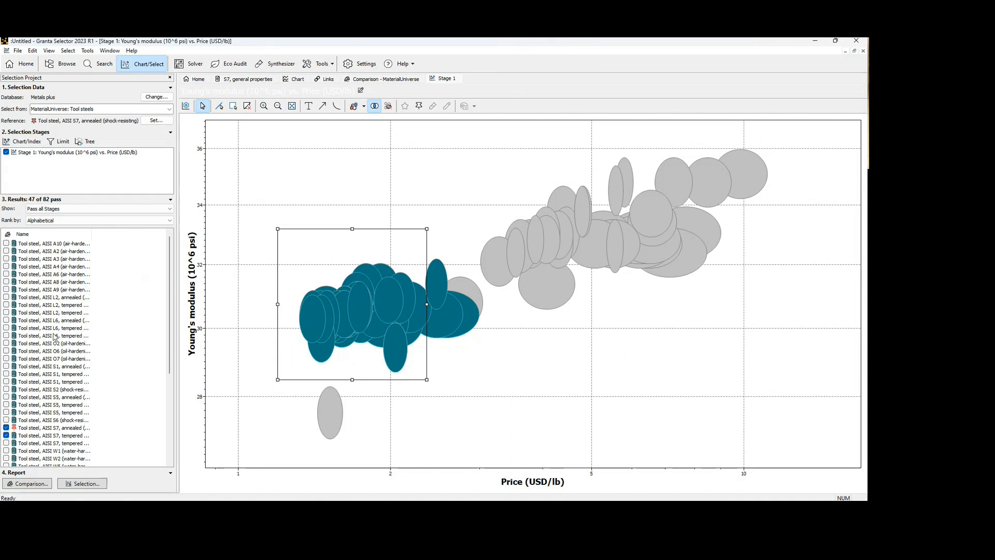
Review the list of tool steels that pass the box selection, and deselect the box on the chart.
scroll(41, 406, down, 6)
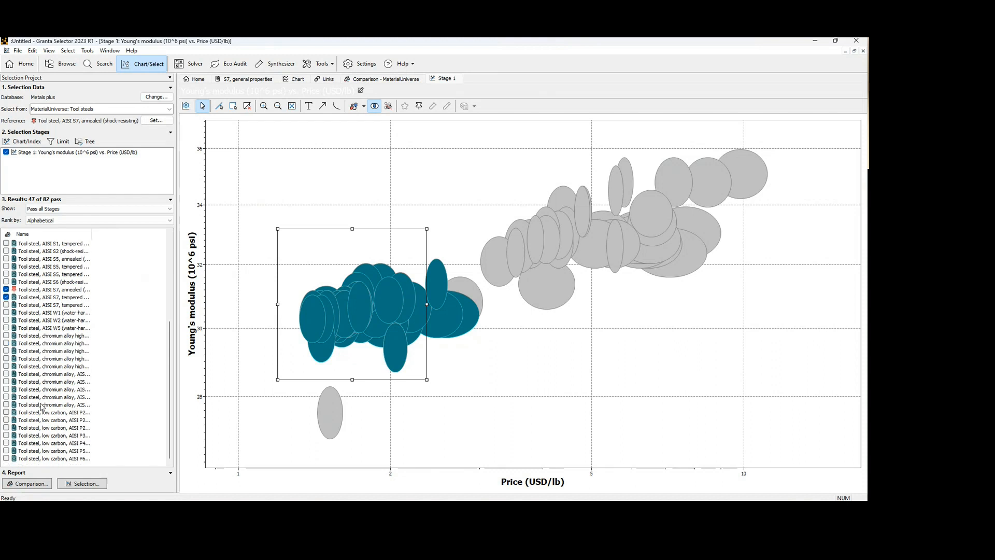
scroll(42, 406, up, 6)
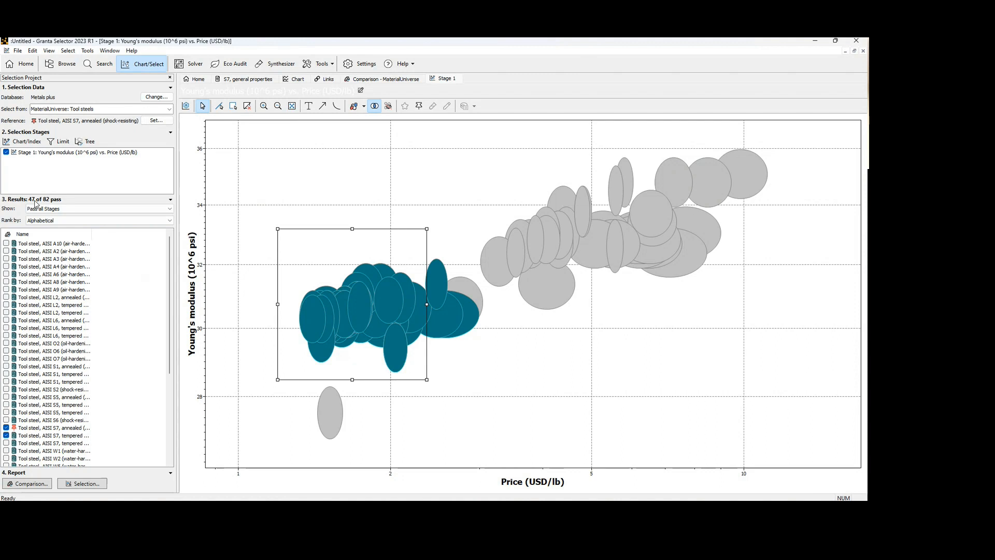
click(567, 126)
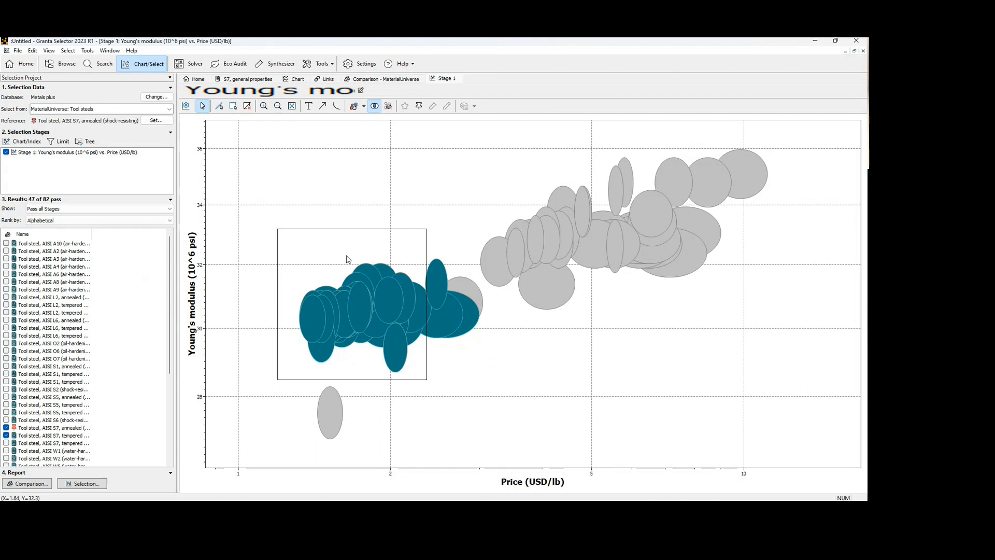
Add a limit stage that requires Food contact, under Healthcare & food, to be Yes, and apply it.
click(60, 143)
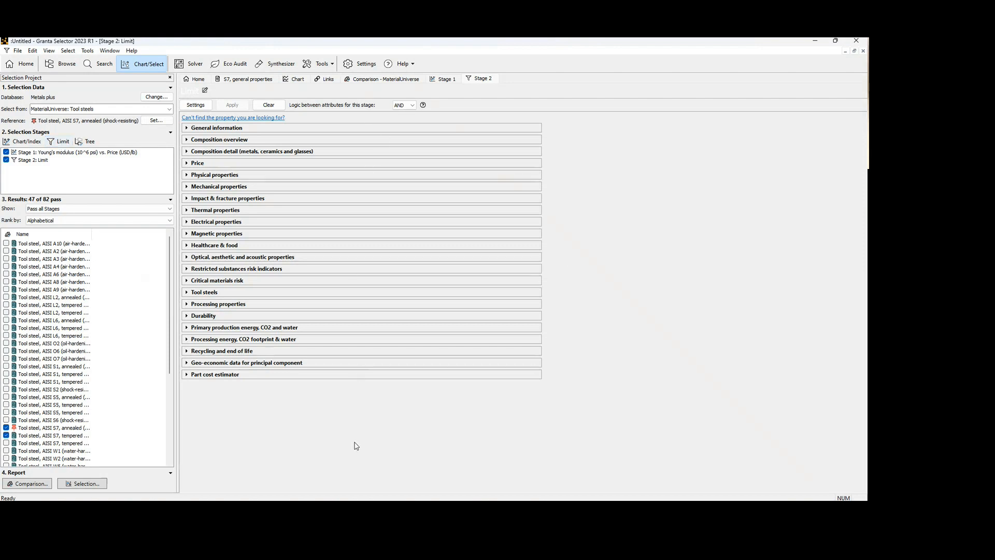
click(185, 244)
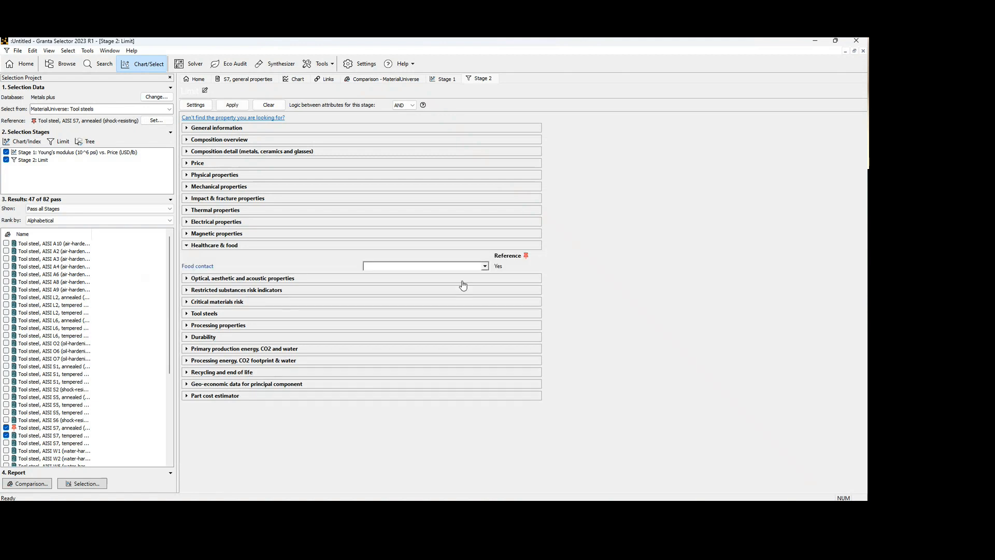
click(484, 266)
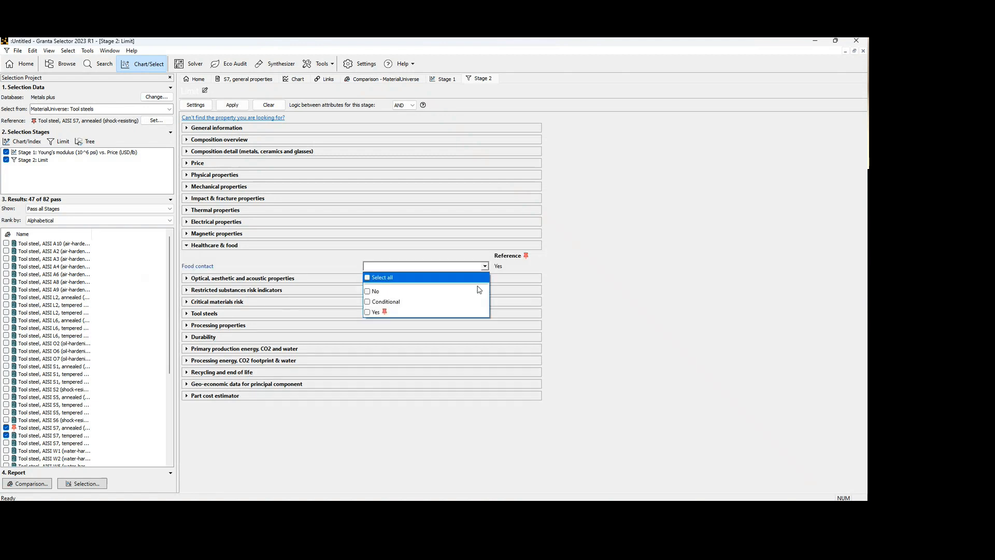
click(468, 310)
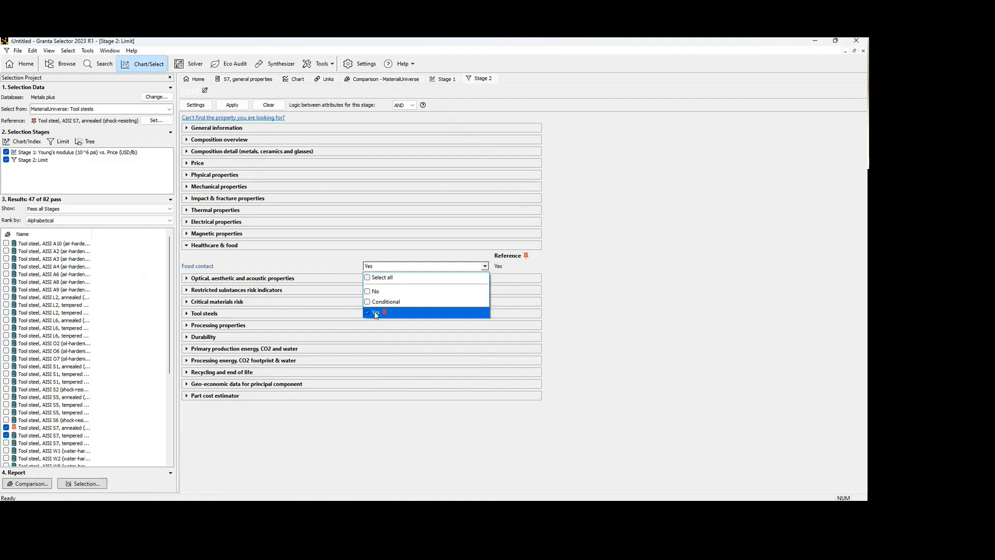
click(631, 289)
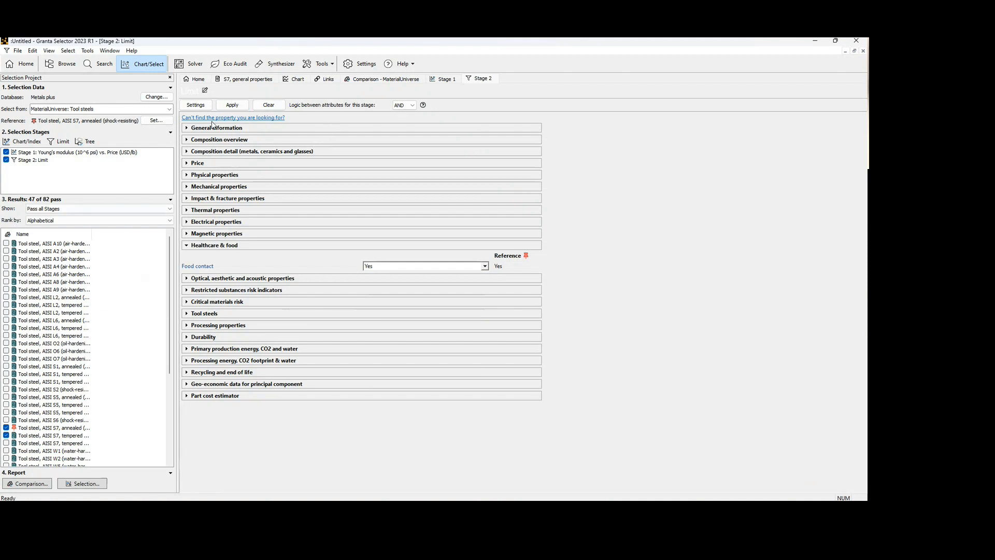
click(232, 105)
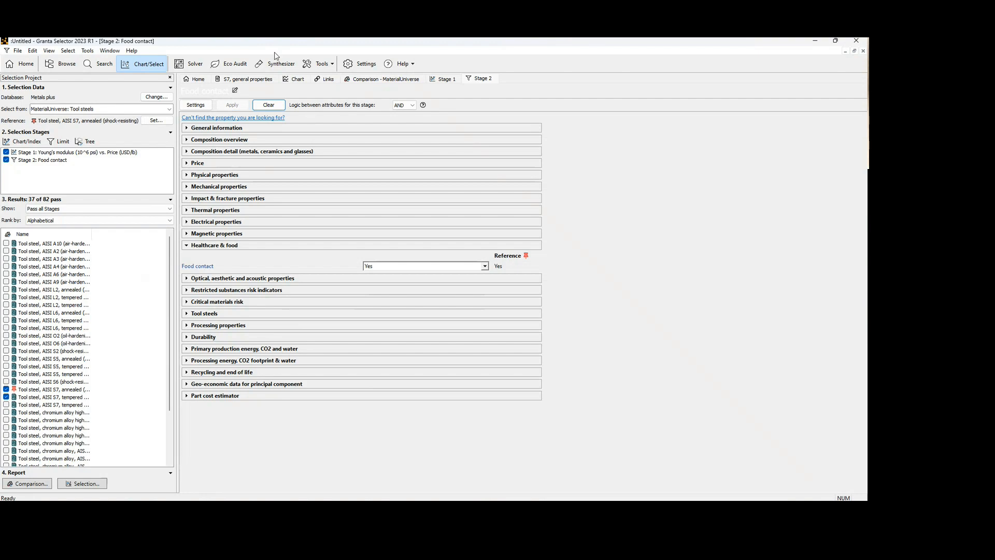
Return to the Stage 1 chart through the open datasheet and comparison, identify a greyed-out tool steel in the box and briefly highlight the reference record.
click(254, 81)
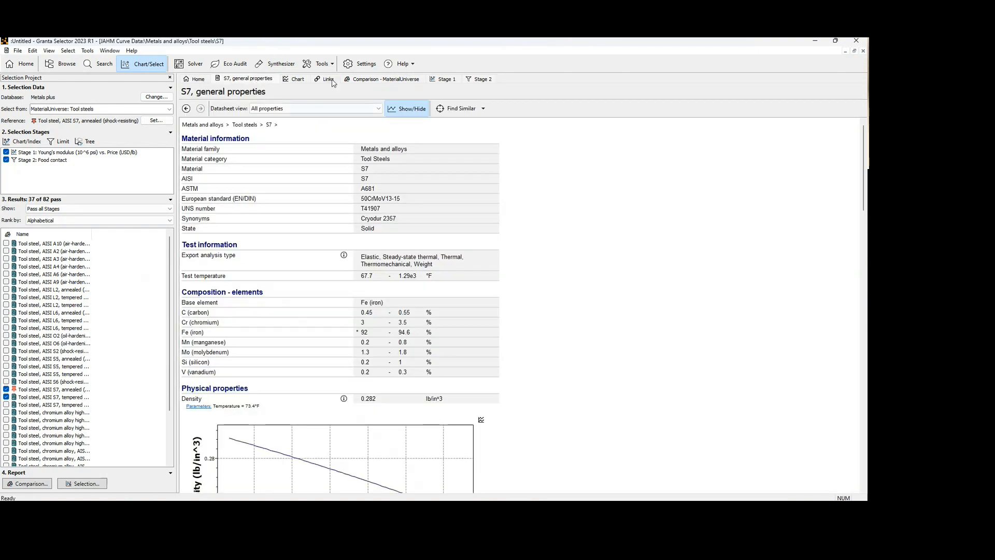
click(384, 80)
click(444, 78)
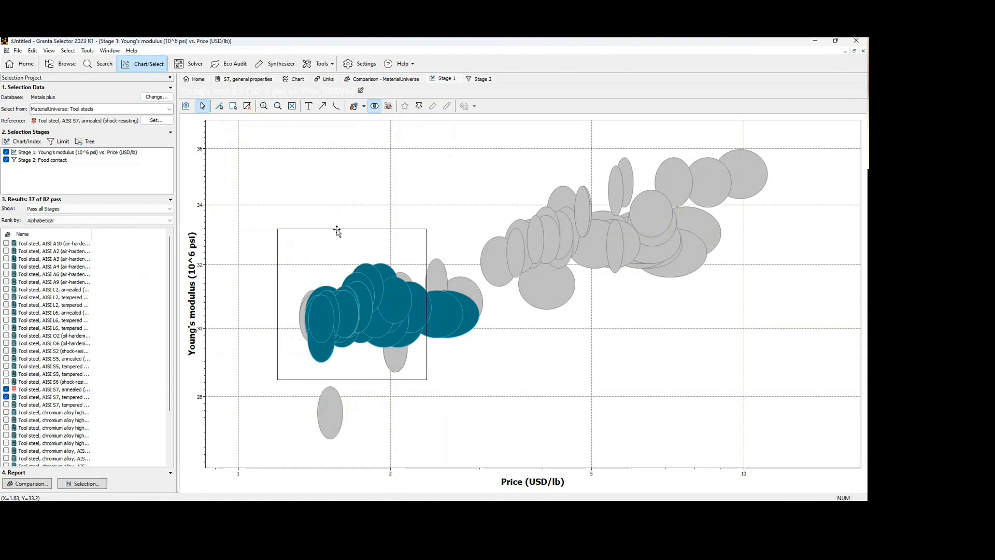
mouse_move(407, 359)
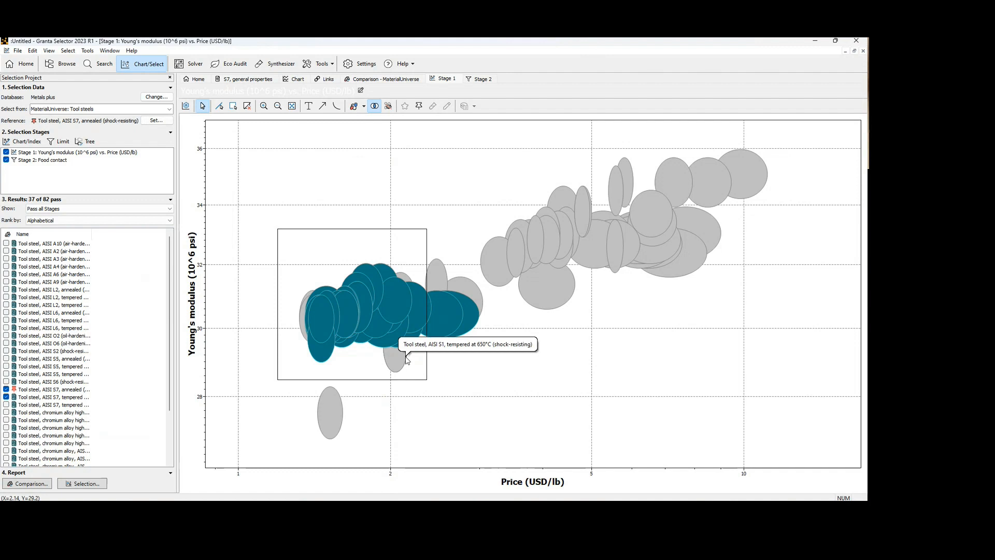
click(420, 108)
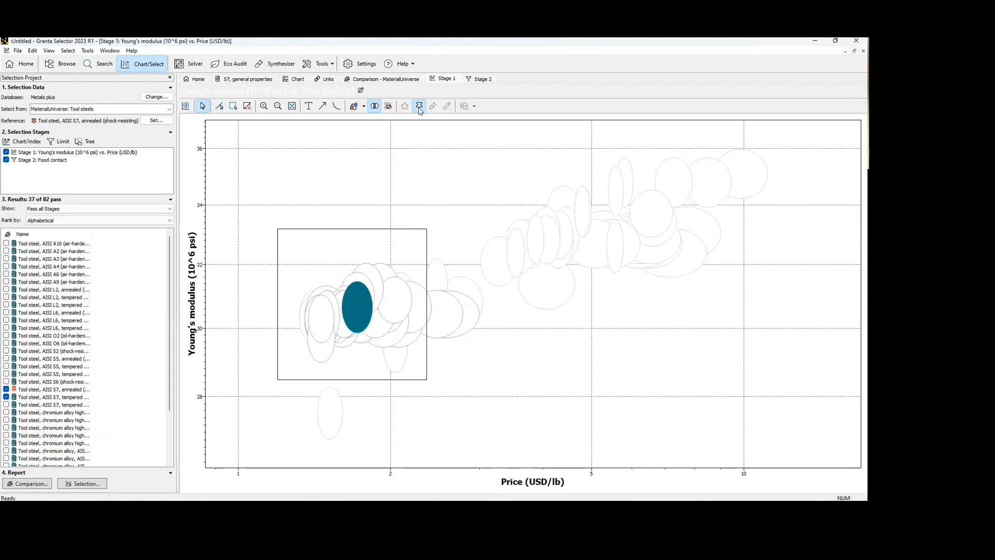
click(419, 107)
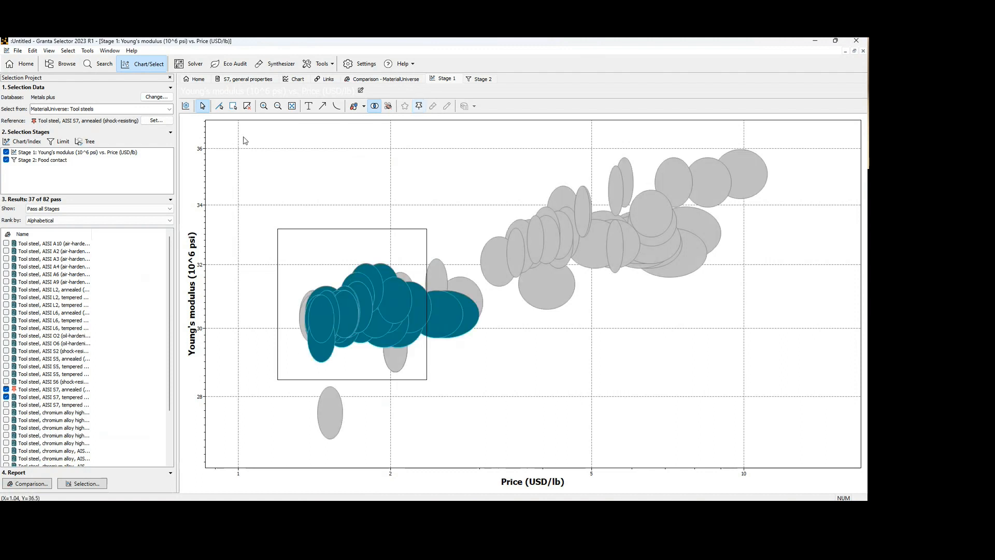
Add a limit stage requiring durability in Water (salt) to be Acceptable or Excellent, and apply it.
click(58, 140)
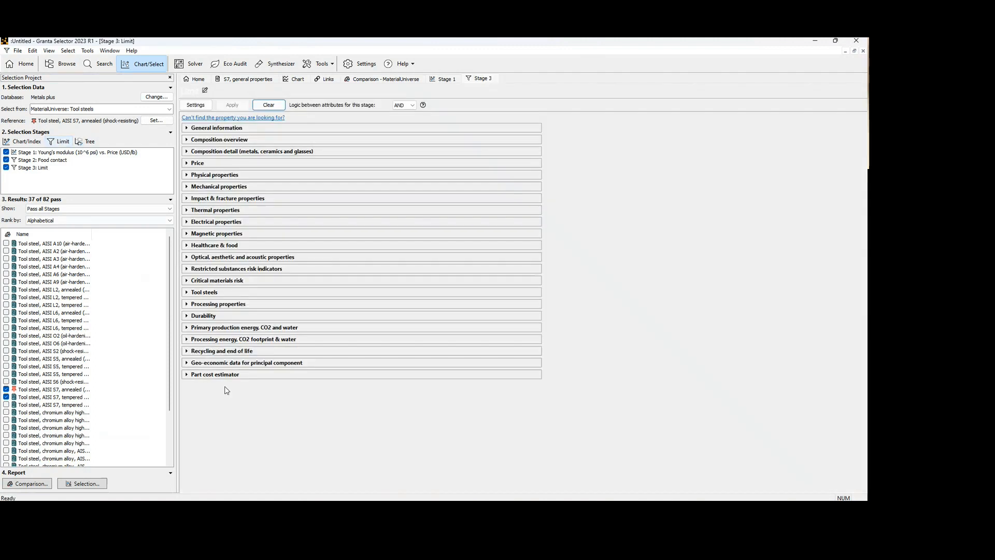
click(187, 317)
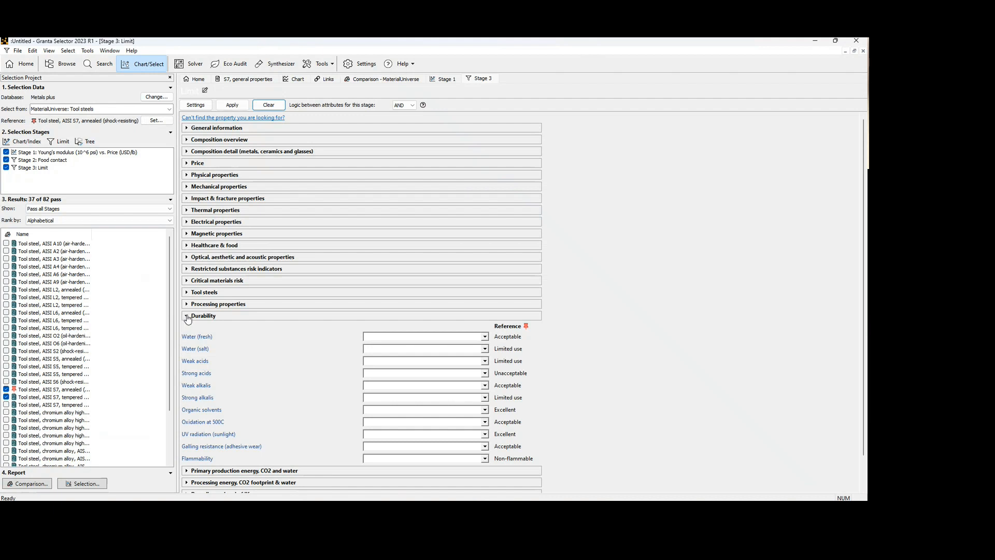
click(485, 349)
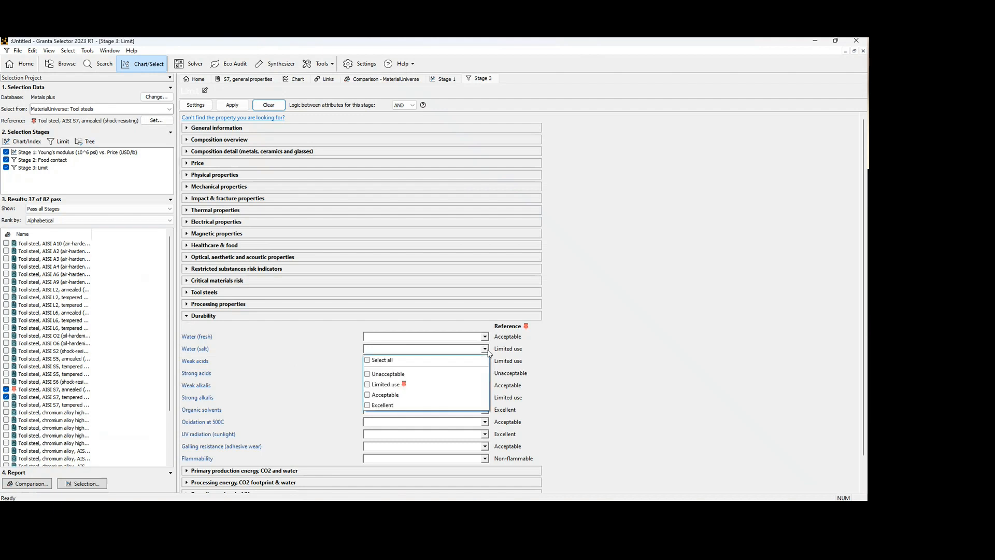
click(467, 396)
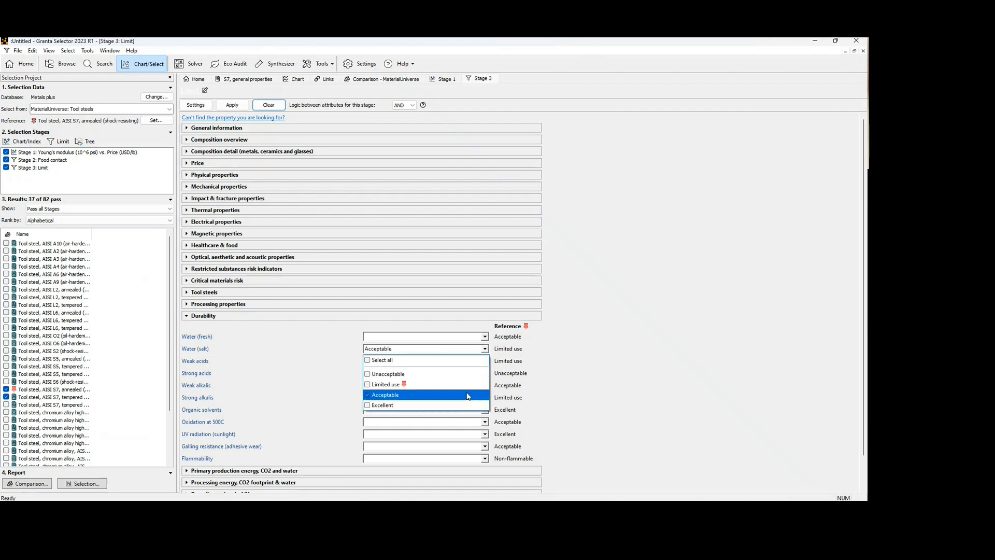
click(443, 408)
click(632, 320)
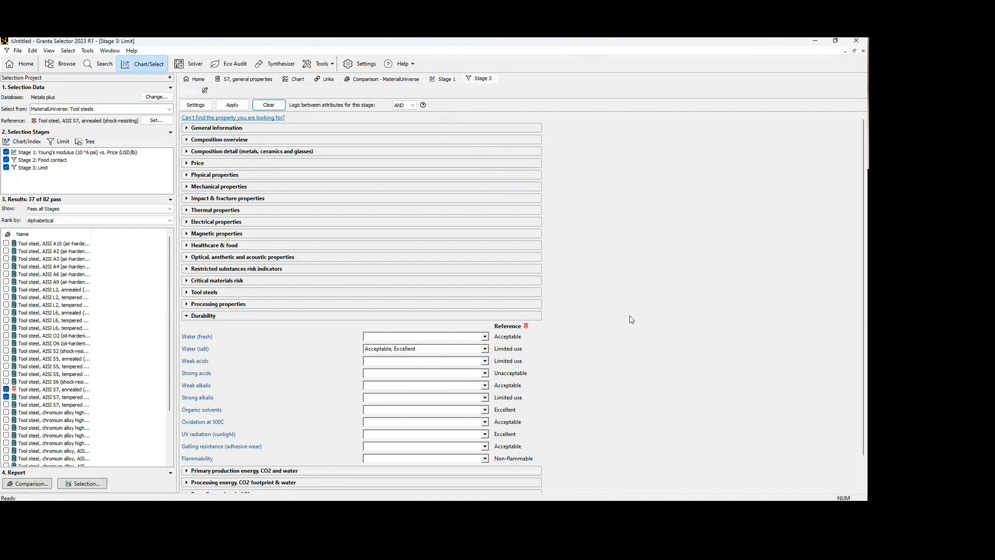
click(238, 106)
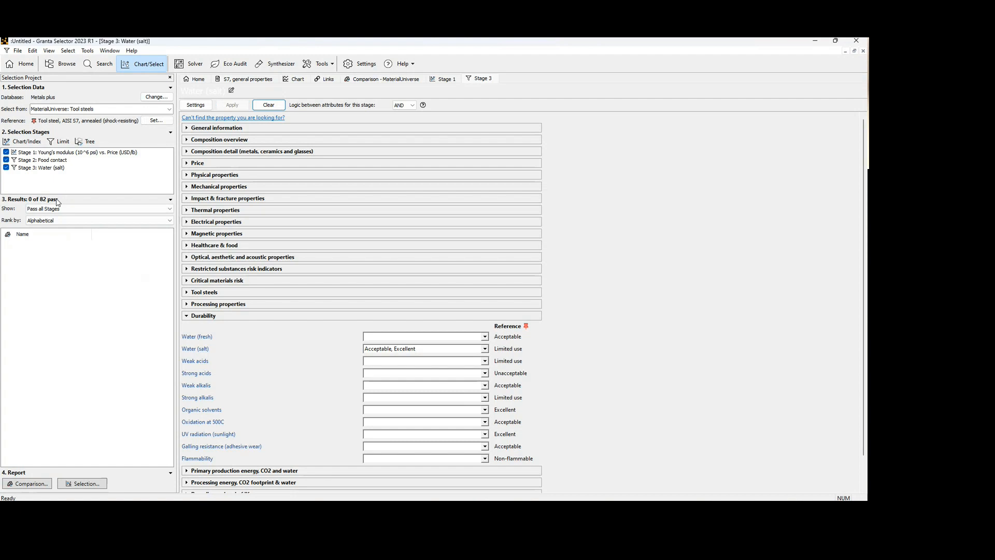
Remove the Excellent and Acceptable requirements for Water (salt) from the limit stage and reapply it.
click(485, 349)
click(418, 405)
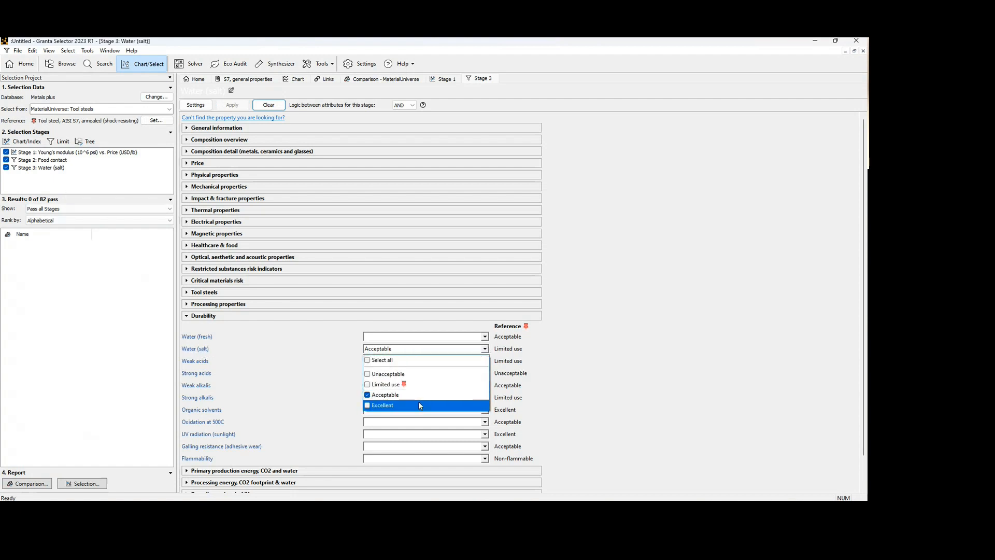
click(417, 396)
click(598, 334)
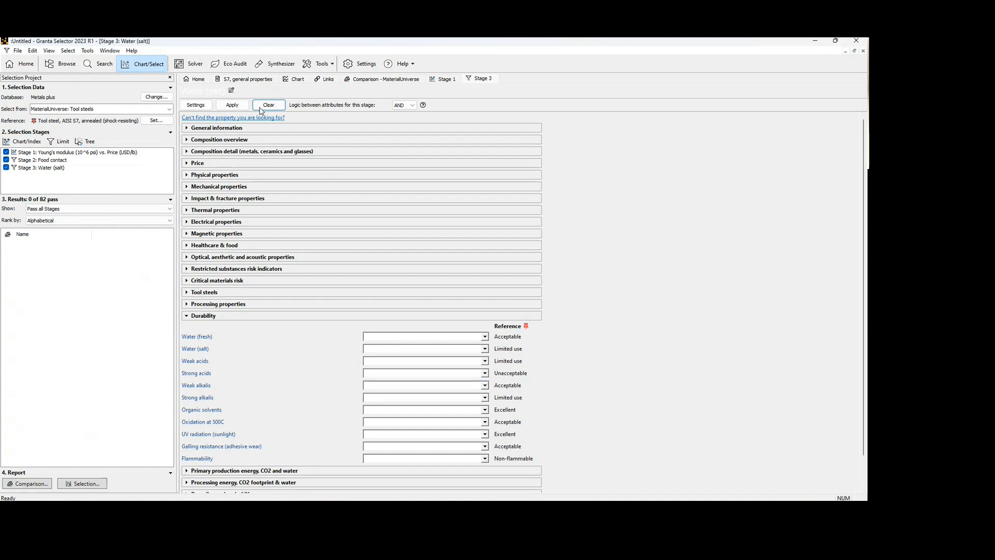
click(233, 105)
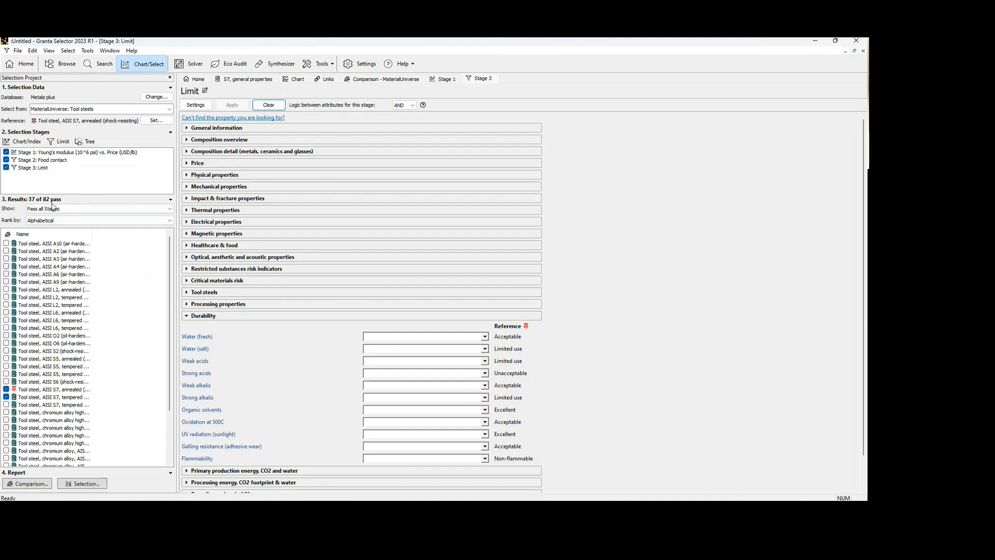
Return to the Stage 1 chart, label the AISI H10 (hot work) tool steel clear of the bubbles, and open its datasheet.
click(383, 80)
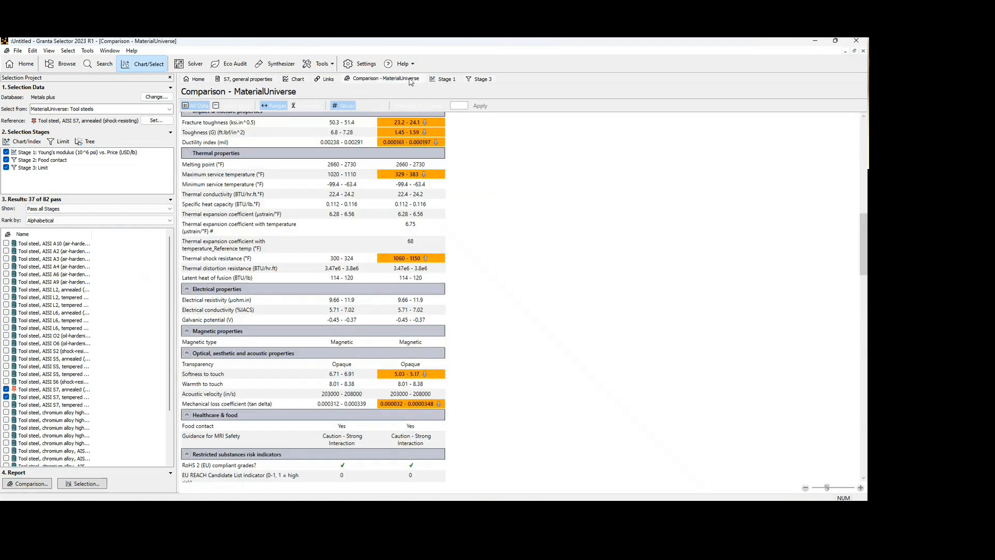
click(447, 79)
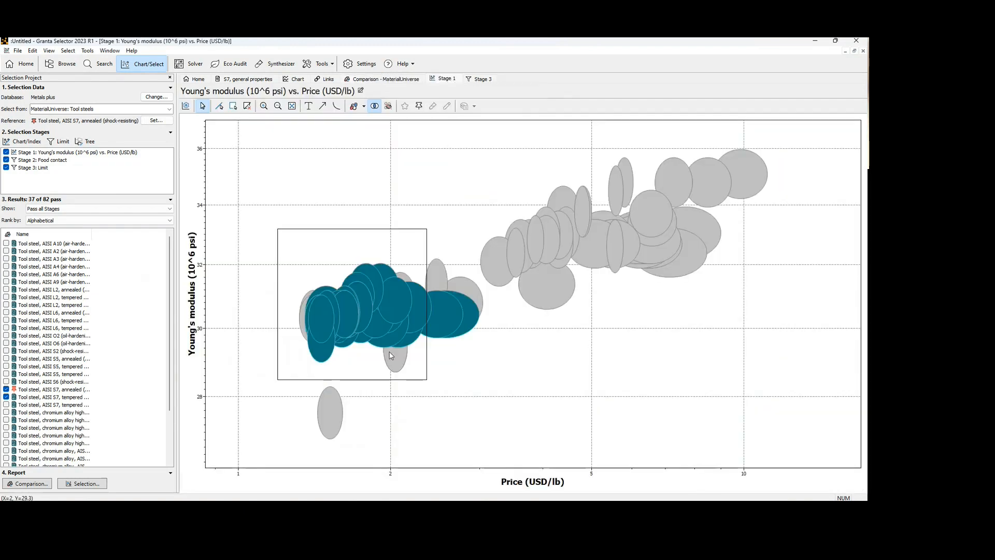
mouse_move(375, 334)
drag(402, 299, 406, 228)
double_click(396, 299)
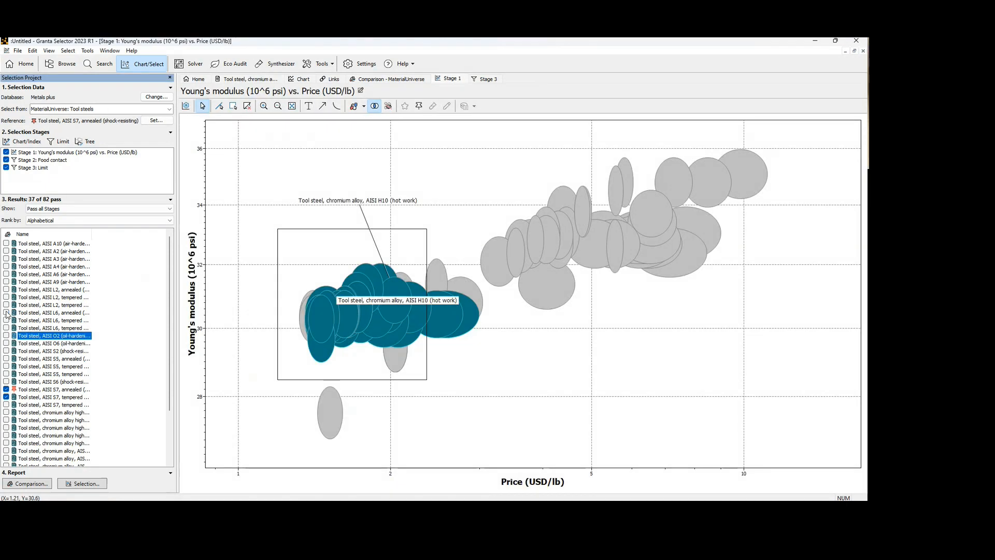
Highlight the AISI D5 tool steel on the chart from the results list, and widen the Name column to show the full record names.
scroll(20, 376, down, 3)
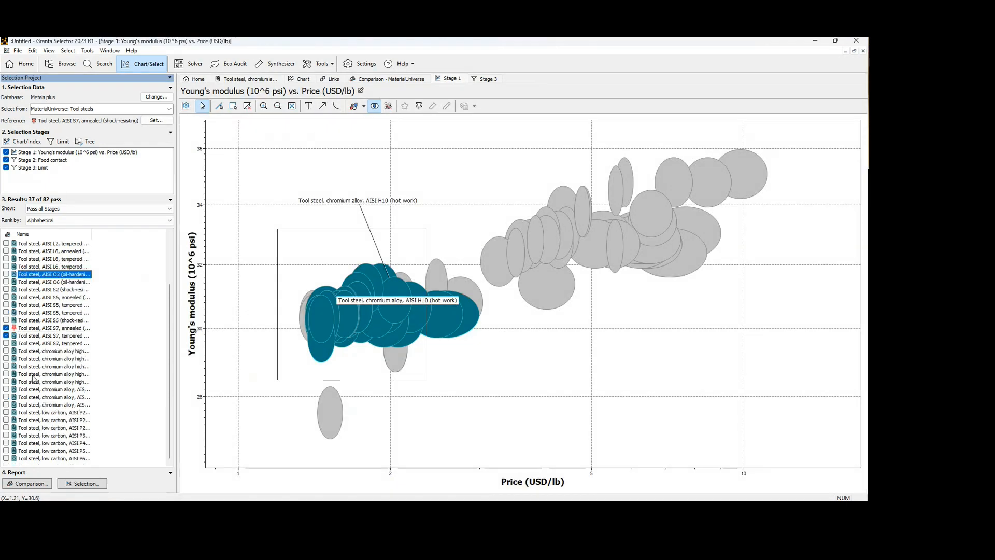
click(35, 374)
right_click(35, 374)
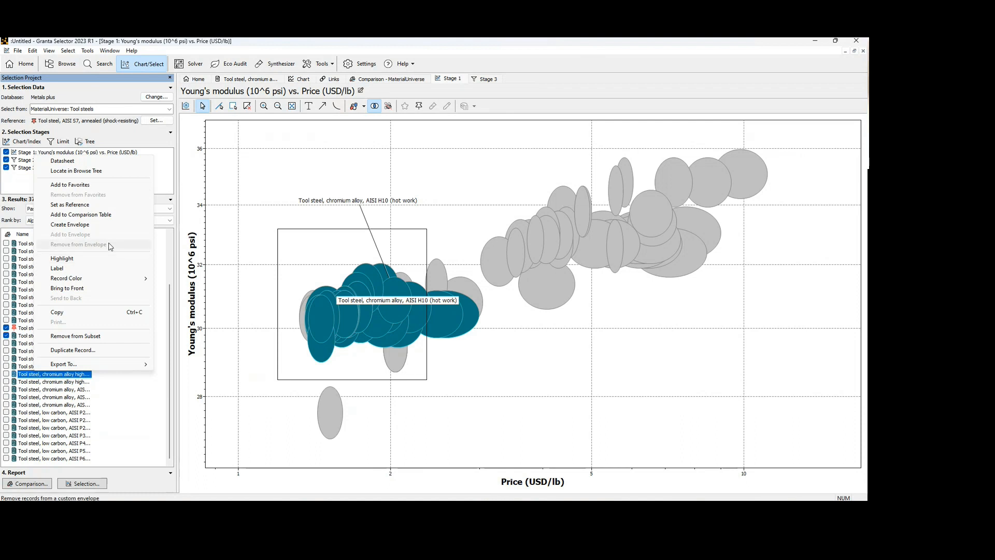
click(110, 258)
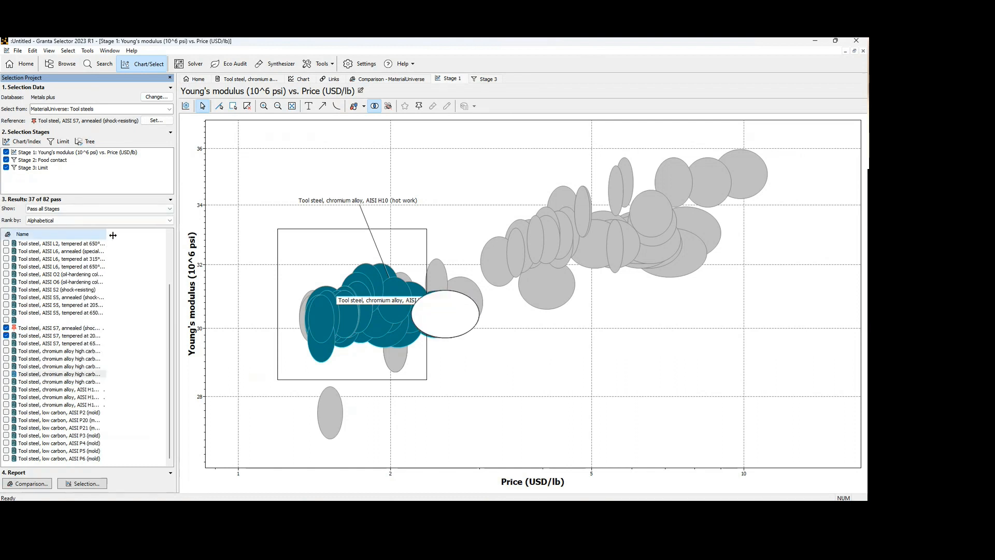
drag(92, 234, 140, 234)
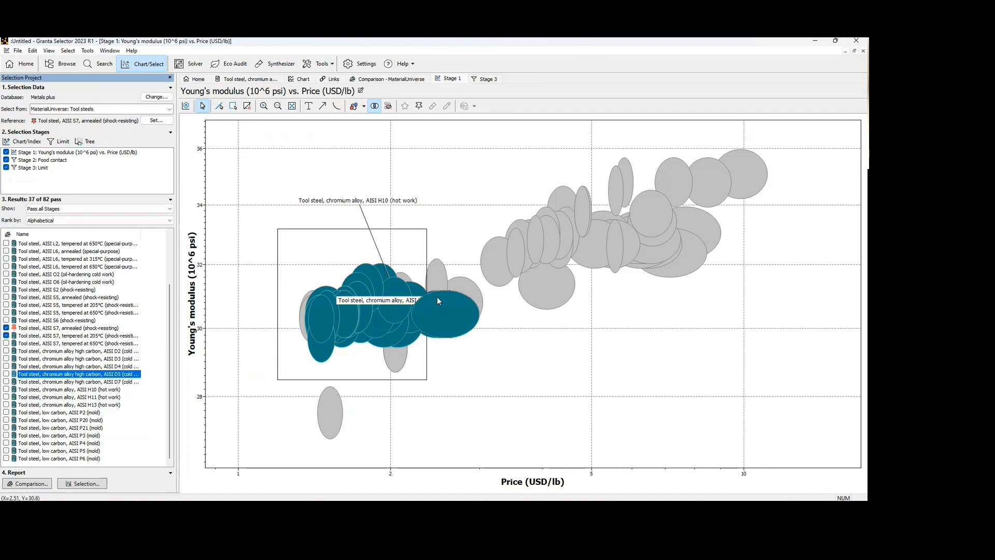
click(412, 259)
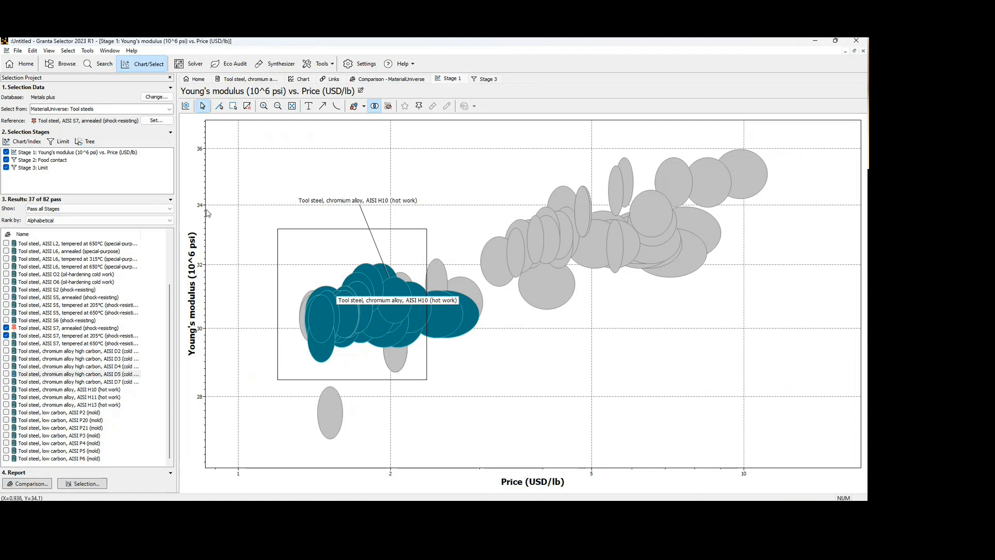
Start a new chart stage with Price per unit volume, from the Price category, on the X-axis.
click(30, 142)
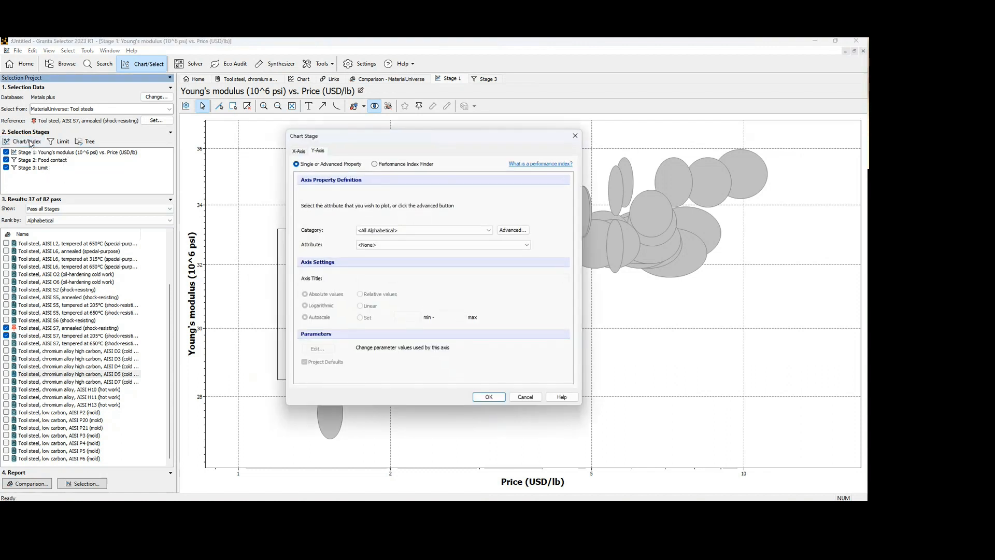
click(300, 151)
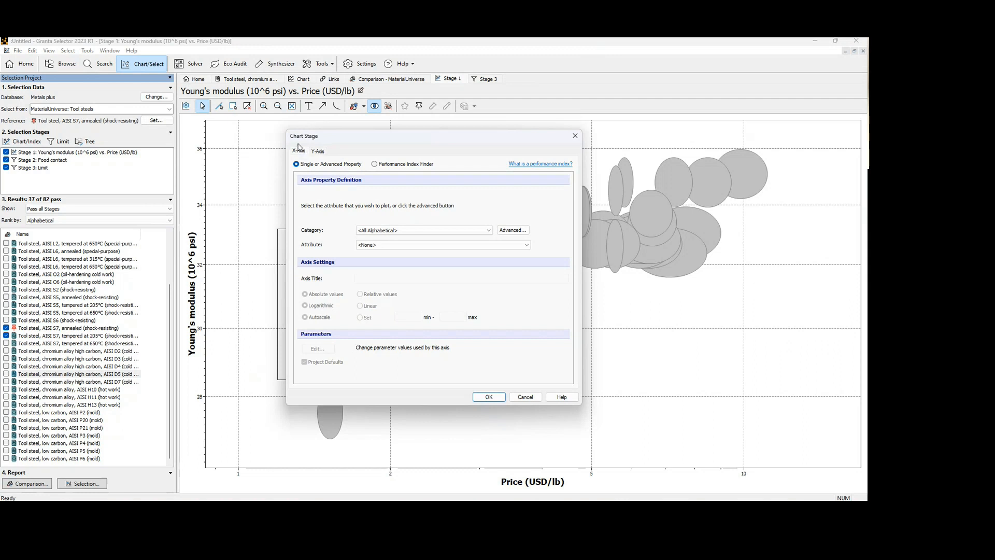
click(408, 233)
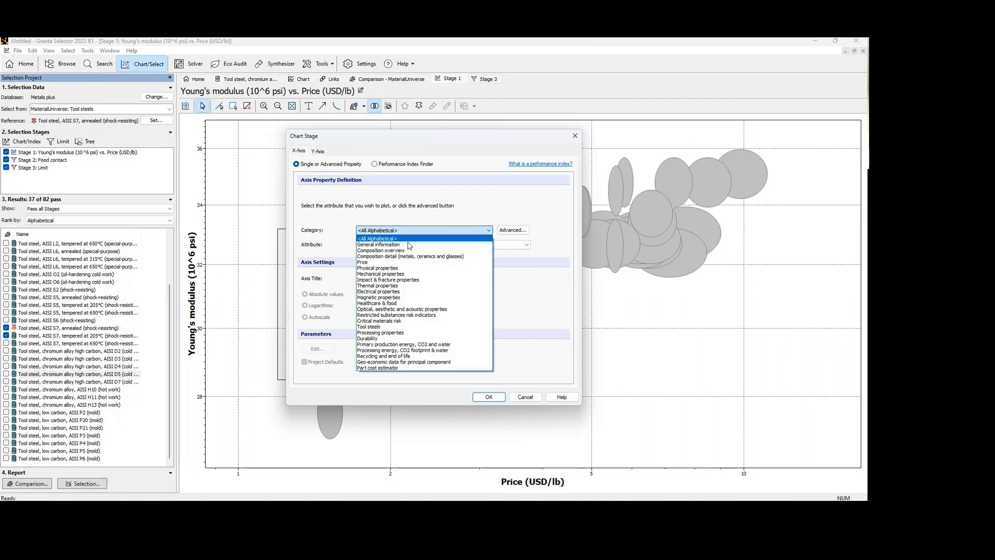
click(408, 262)
click(408, 245)
click(411, 266)
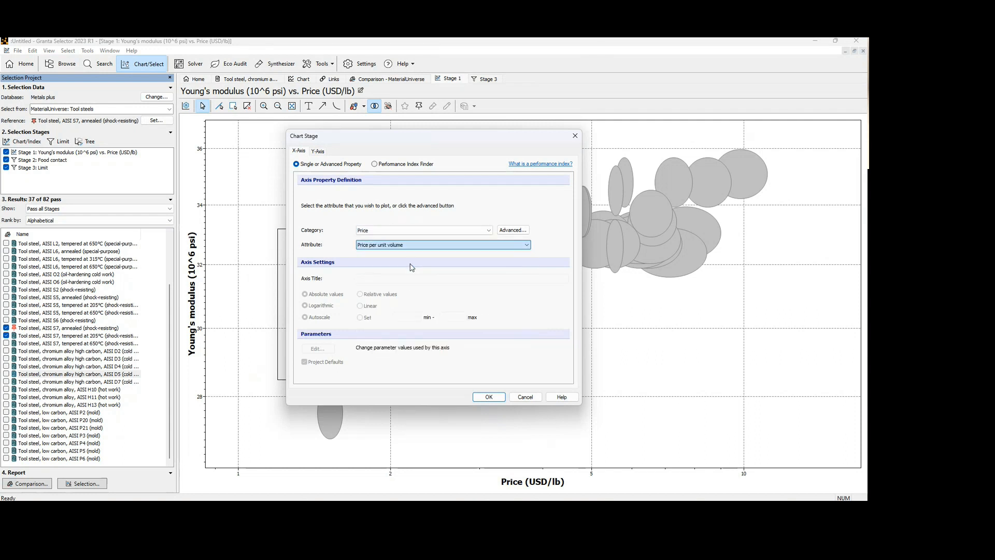
Define the Y-axis with the Performance Index Finder, using Tie in tension as the component.
click(320, 153)
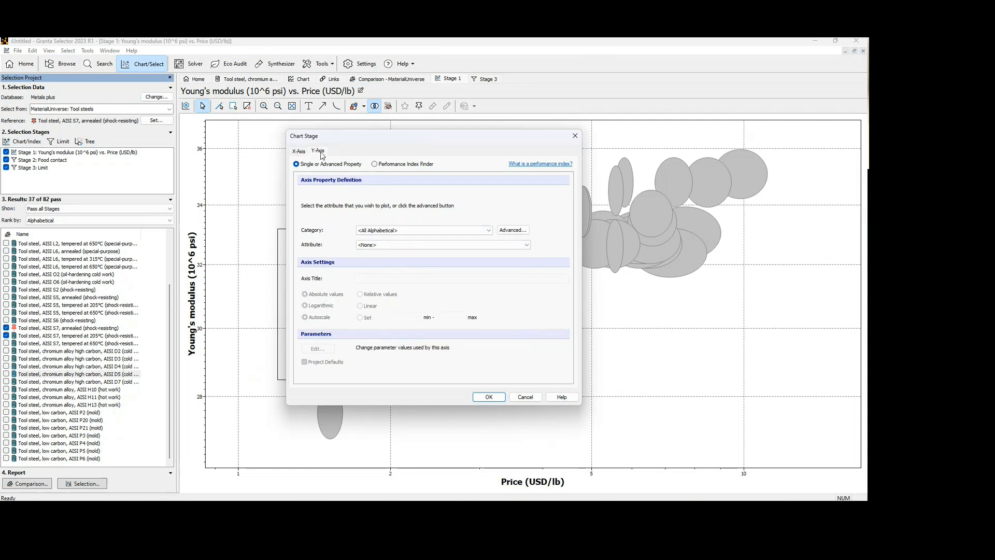
click(404, 164)
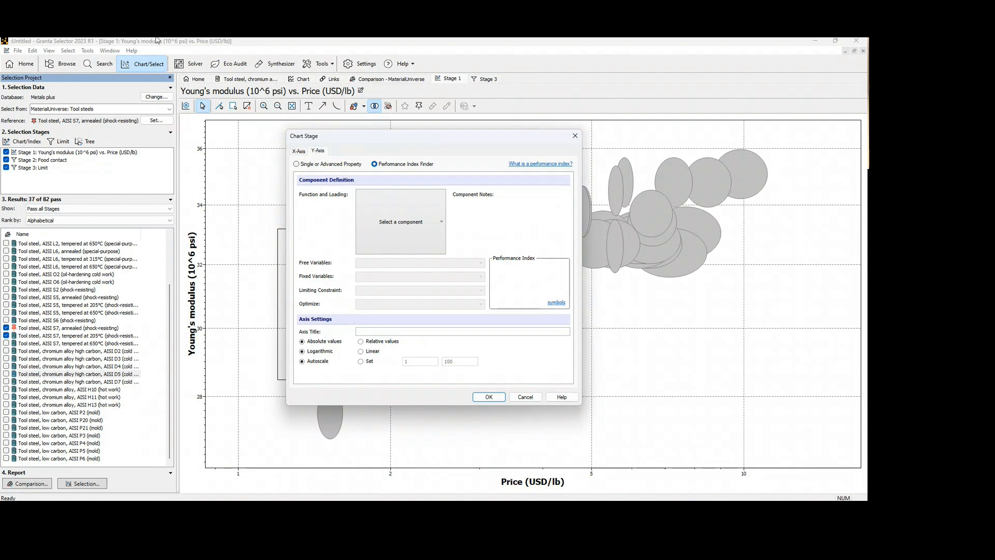
click(417, 234)
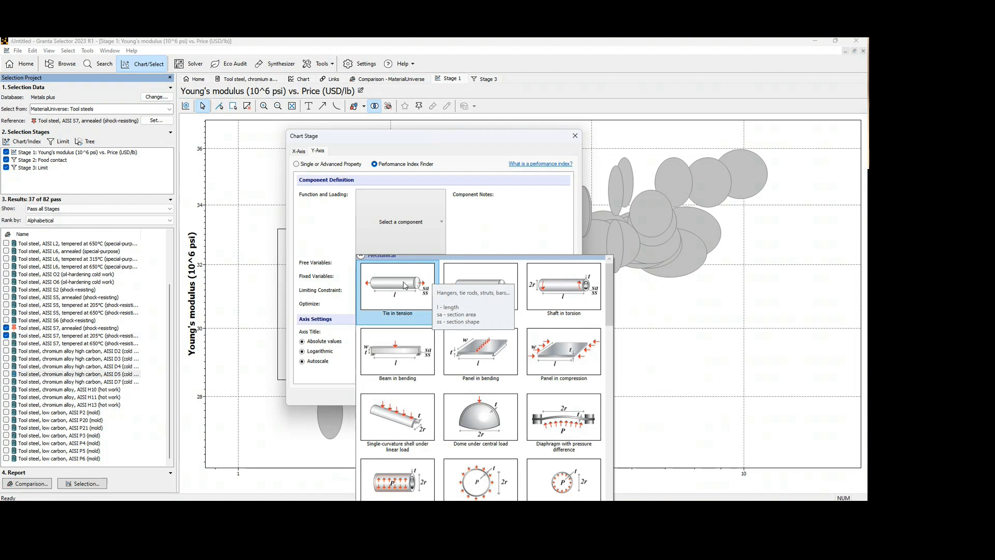
click(405, 286)
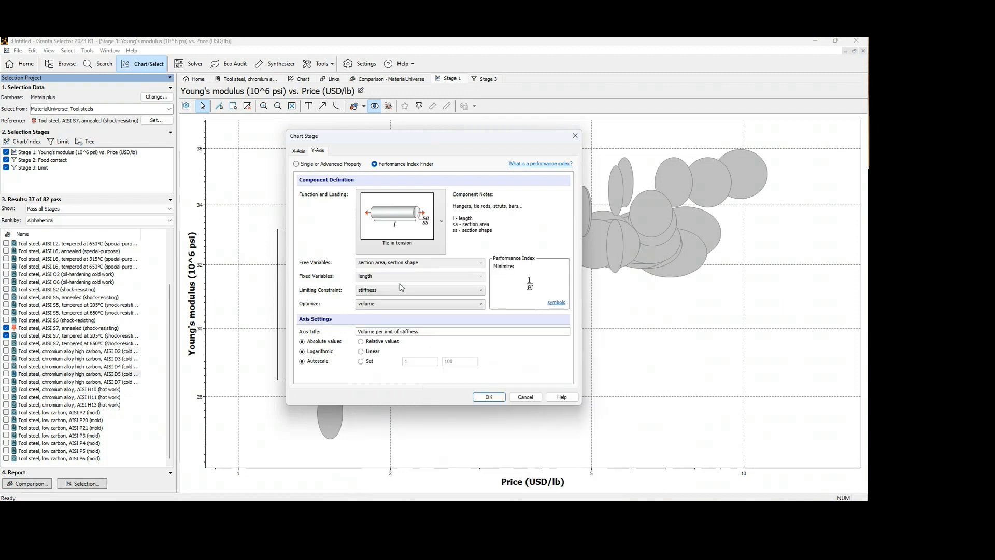
Keep stiffness as the limiting constraint and volume as the quantity to optimize, and create the chart.
click(479, 291)
click(420, 291)
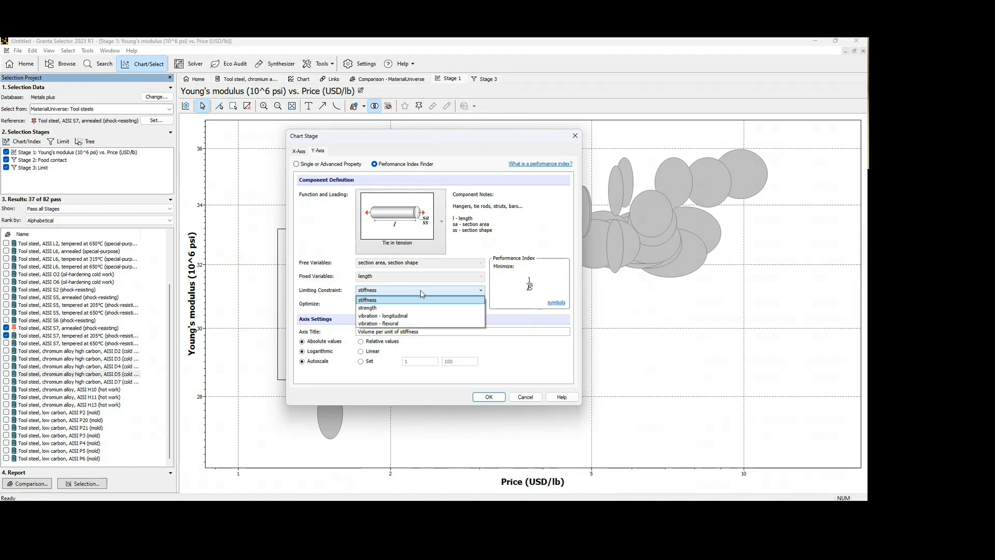
click(342, 295)
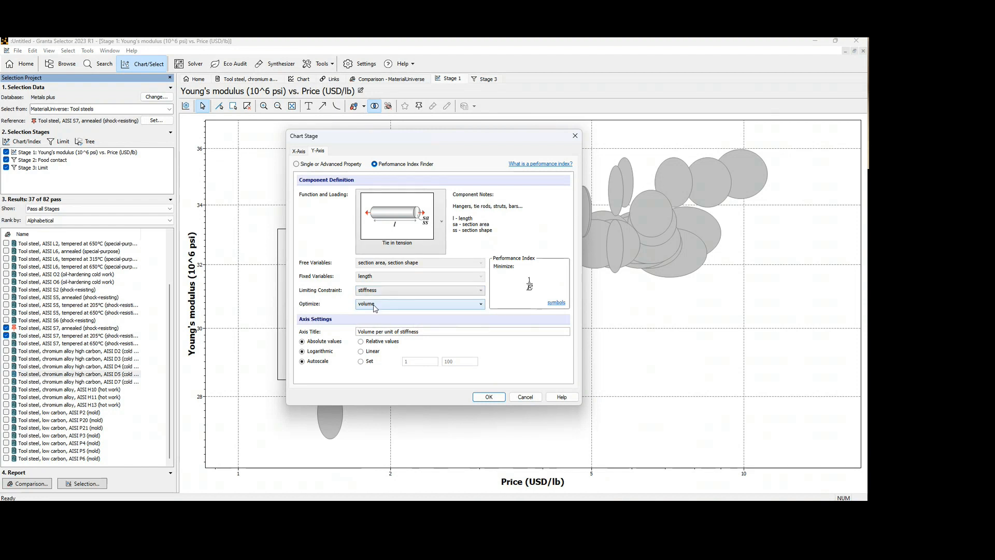
click(375, 305)
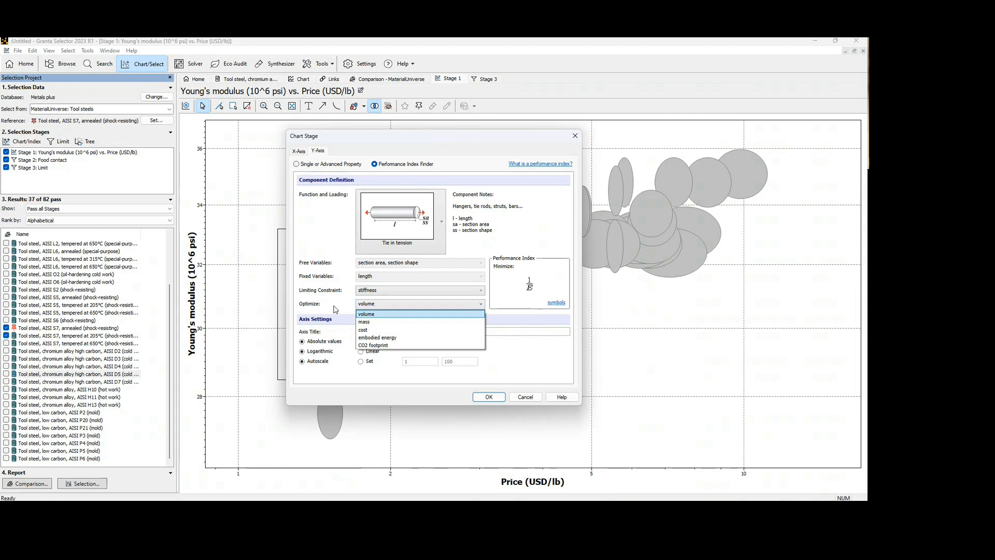
click(366, 314)
click(495, 397)
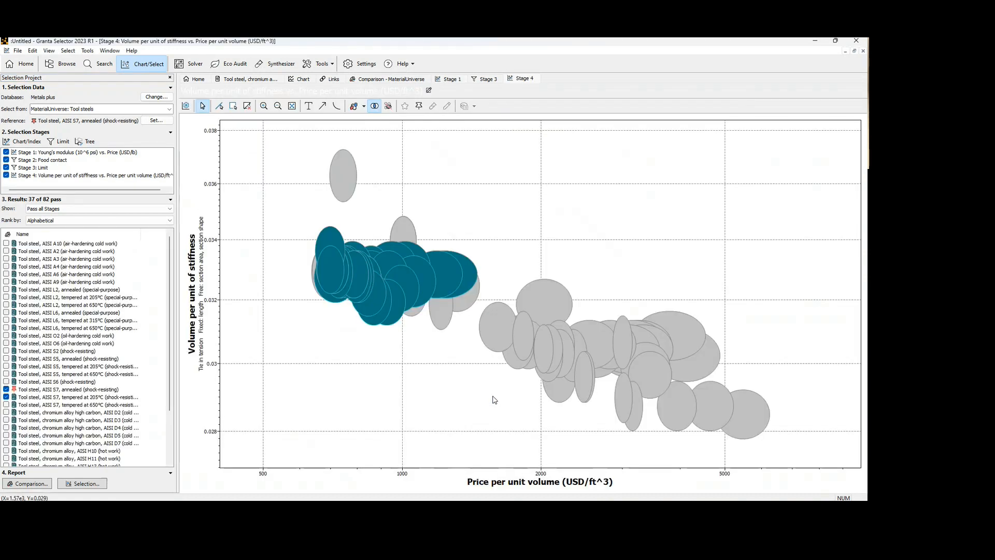
Compare the Stage 1 and Stage 4 charts, and highlight and identify the reference record on the Stage 4 chart.
click(455, 79)
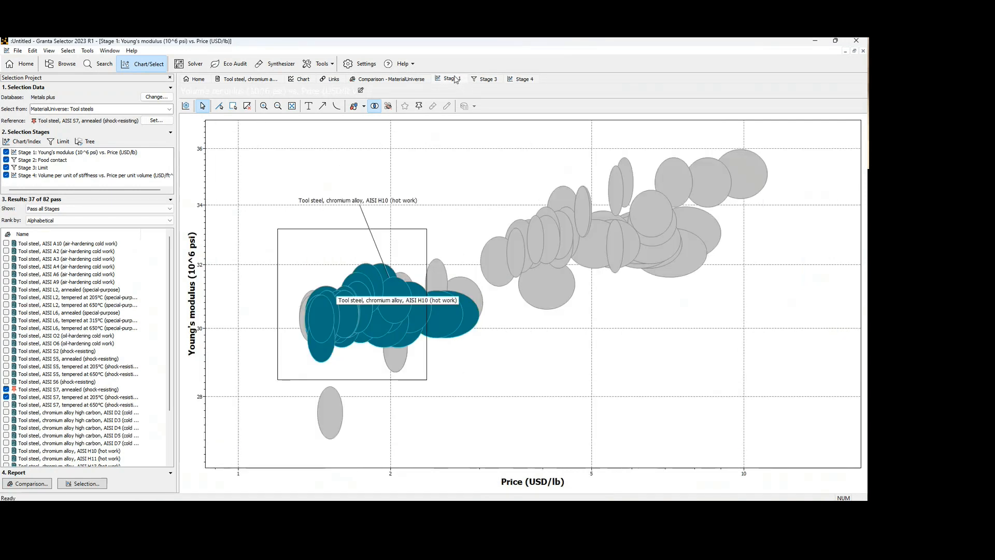
click(525, 80)
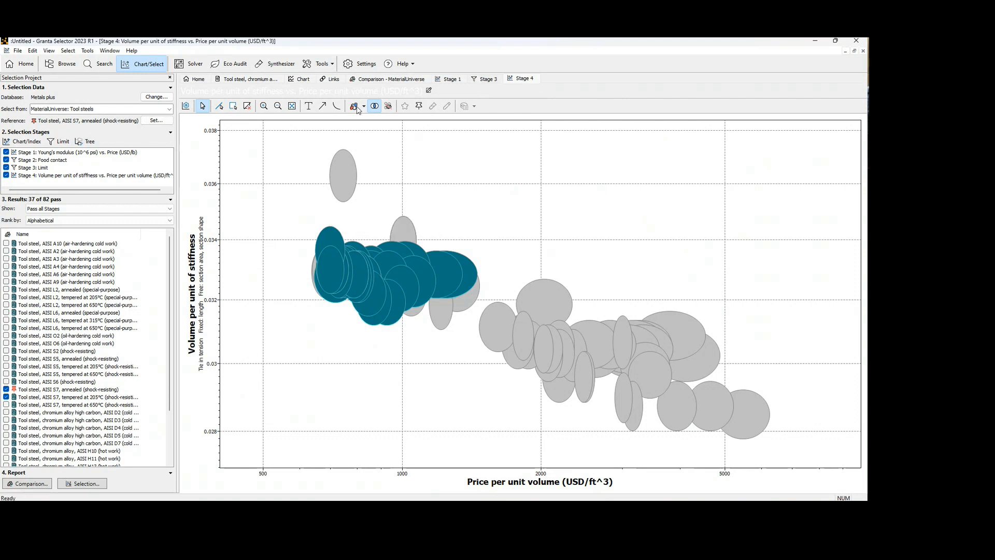
click(419, 107)
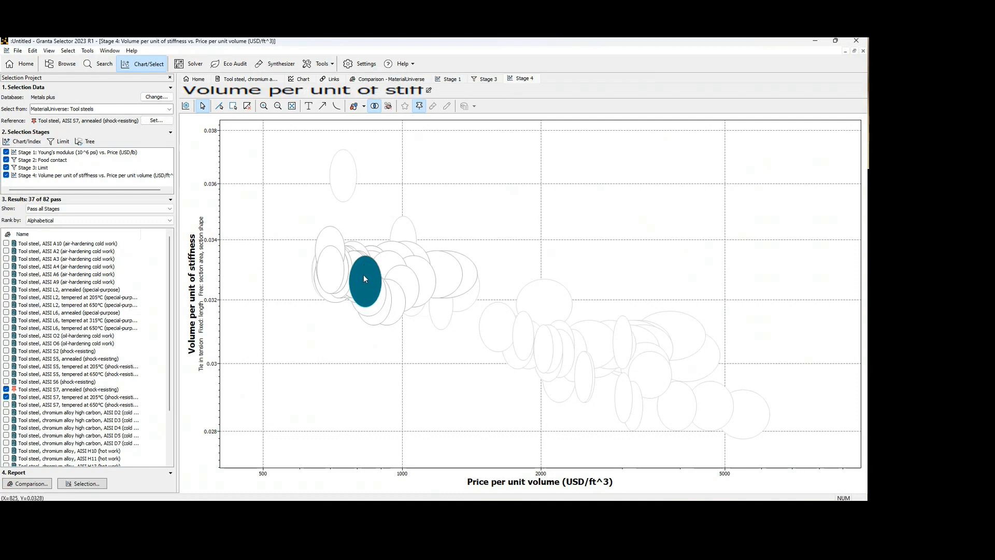
mouse_move(364, 278)
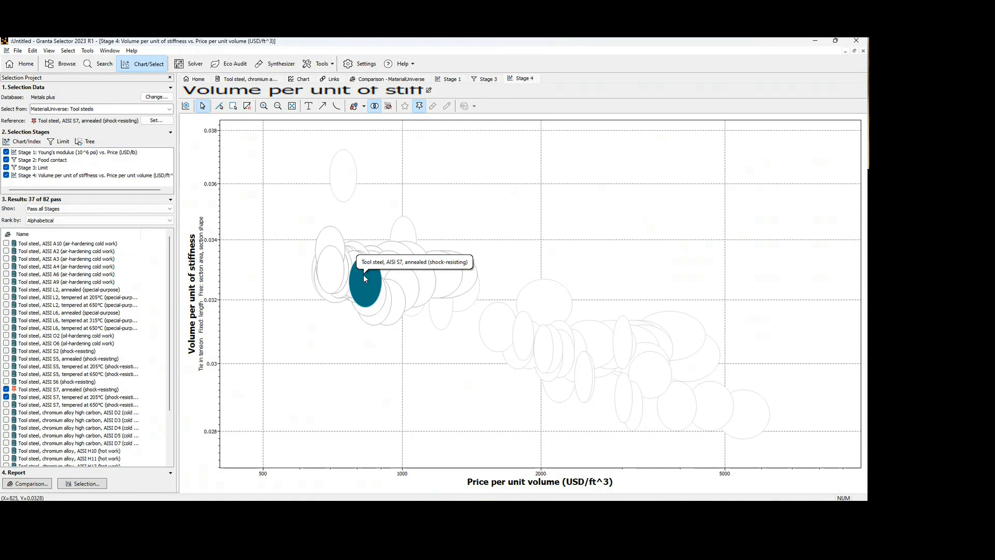
Look over the AISI H13 datasheet and the list of passing tool steels, and return to the Stage 1 chart.
click(398, 293)
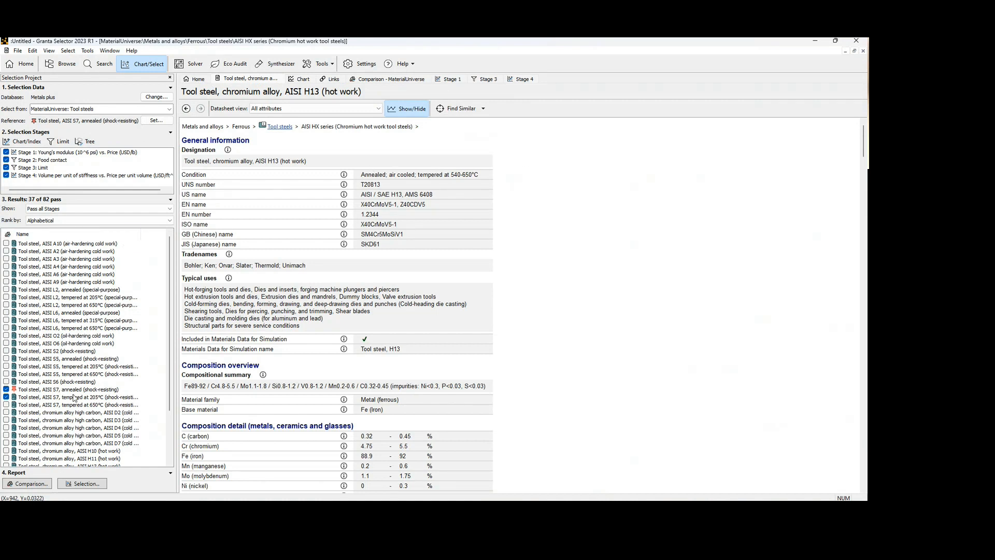
scroll(87, 399, down, 3)
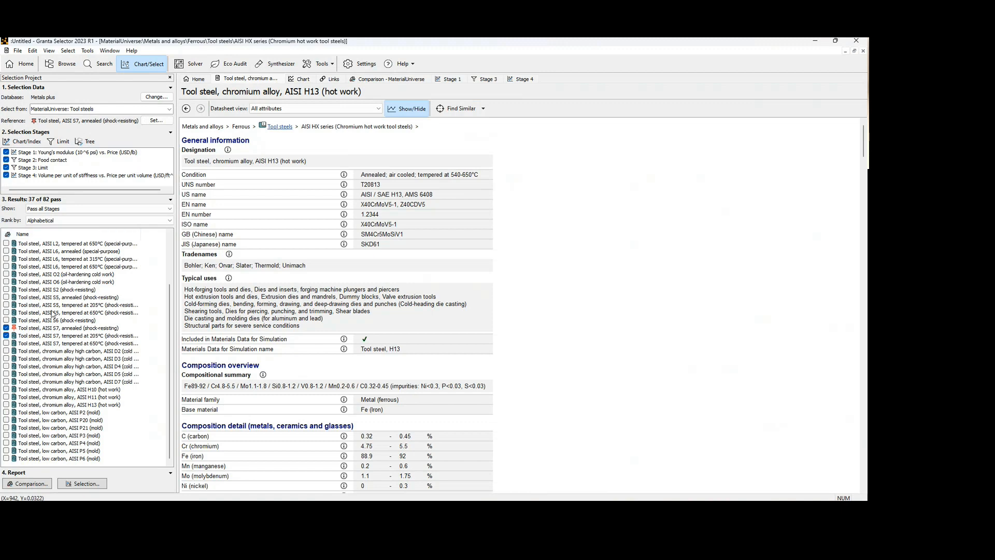
scroll(53, 314, up, 3)
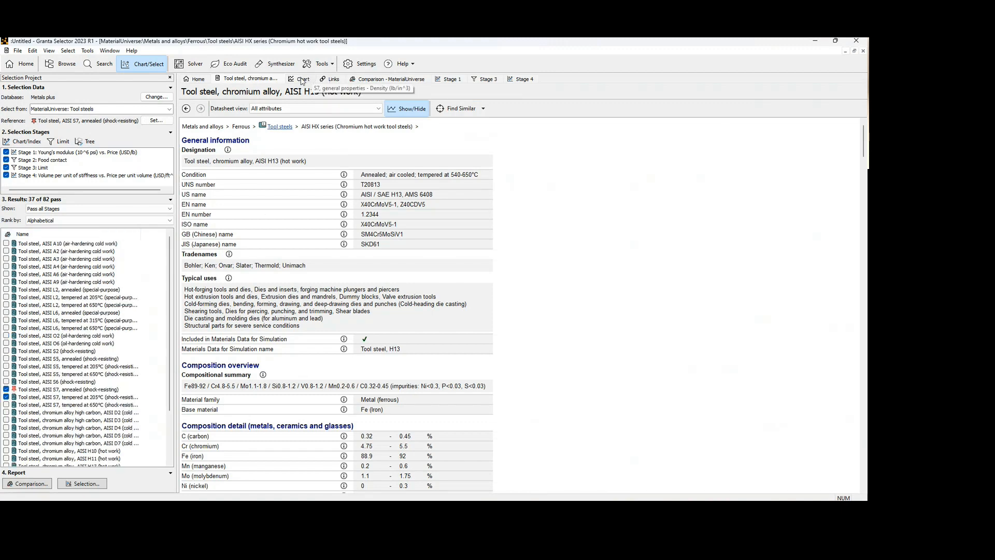
click(448, 78)
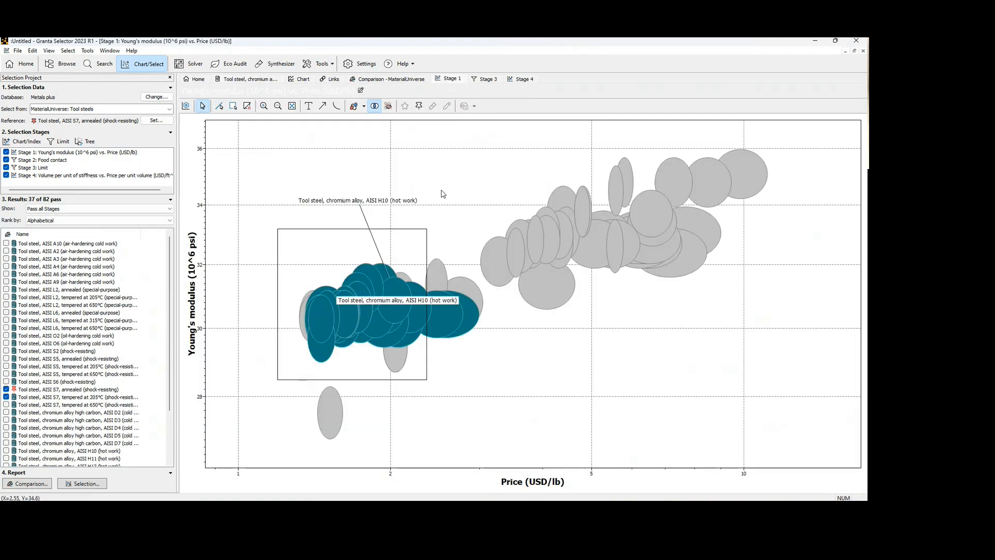
Highlight the AISI S7, tempered at 650°C record on the Stage 1 chart, and also highlight the reference record.
click(68, 329)
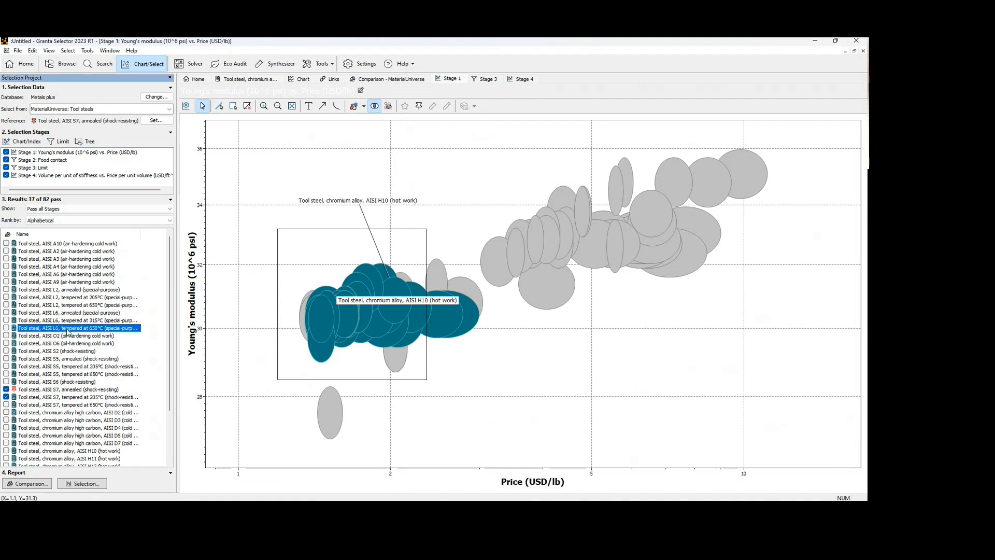
click(83, 405)
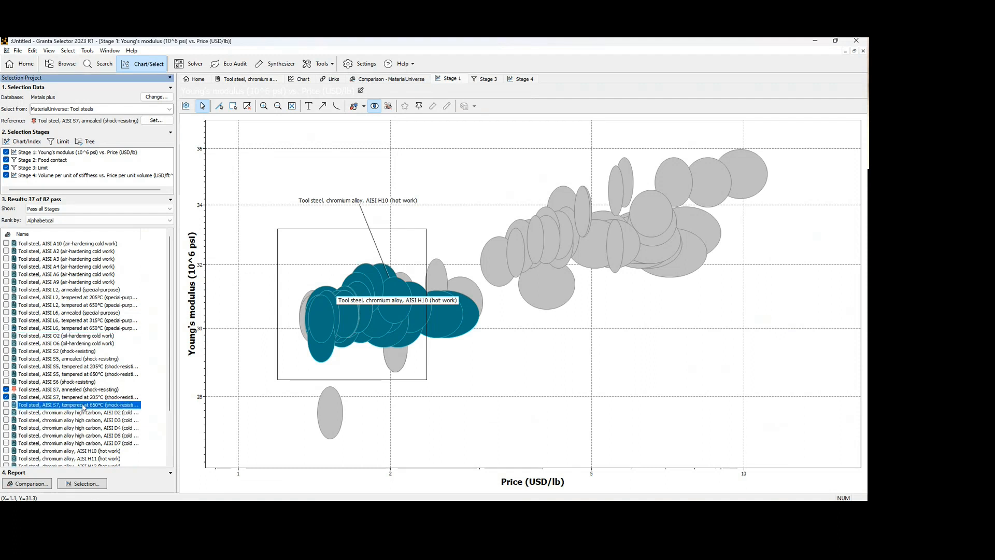
right_click(83, 406)
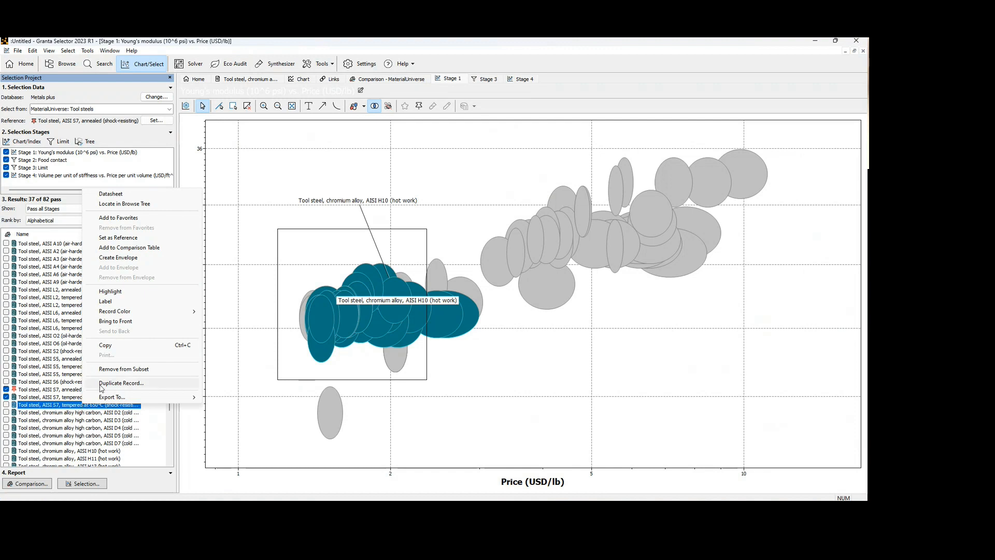
click(124, 293)
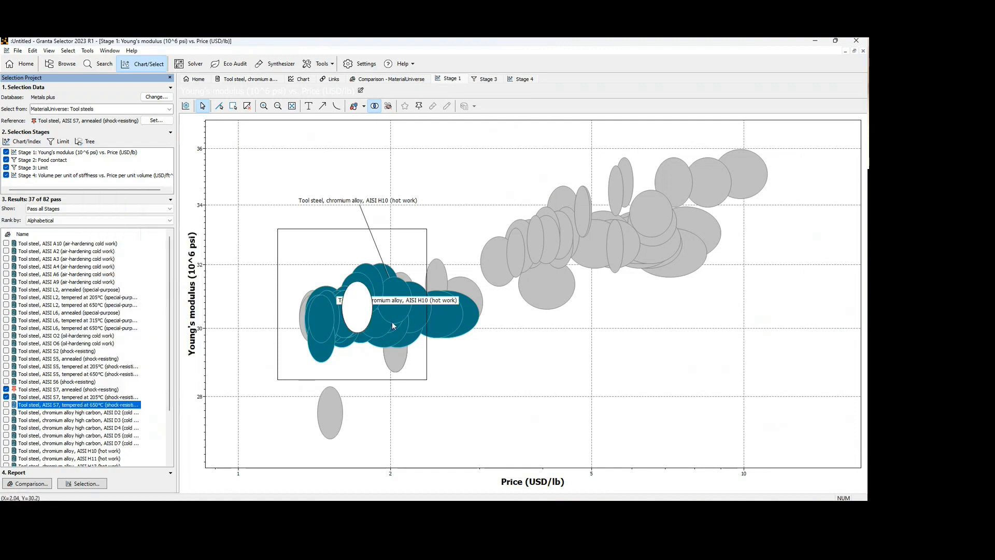
click(420, 106)
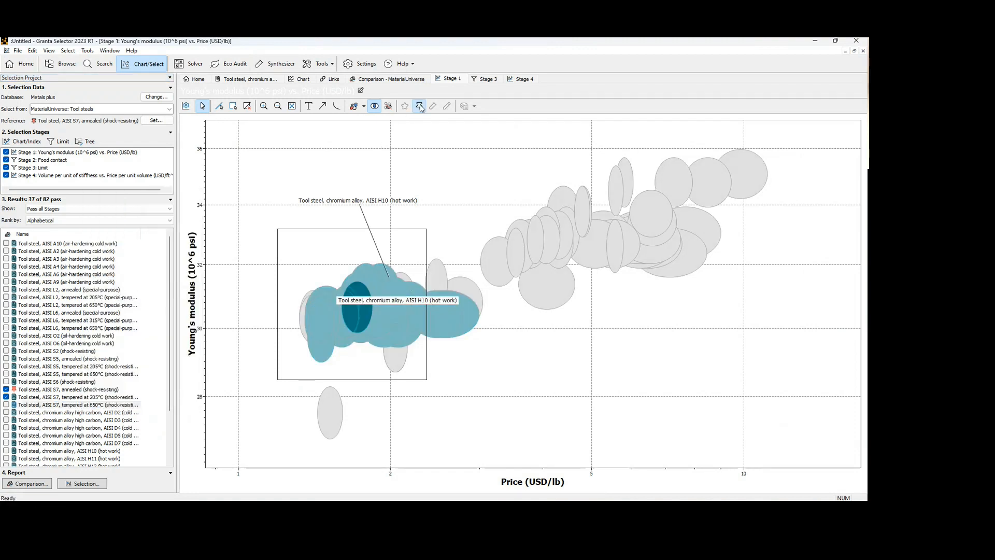
Show the available export targets for the AISI S7, tempered at 650°C record.
right_click(60, 406)
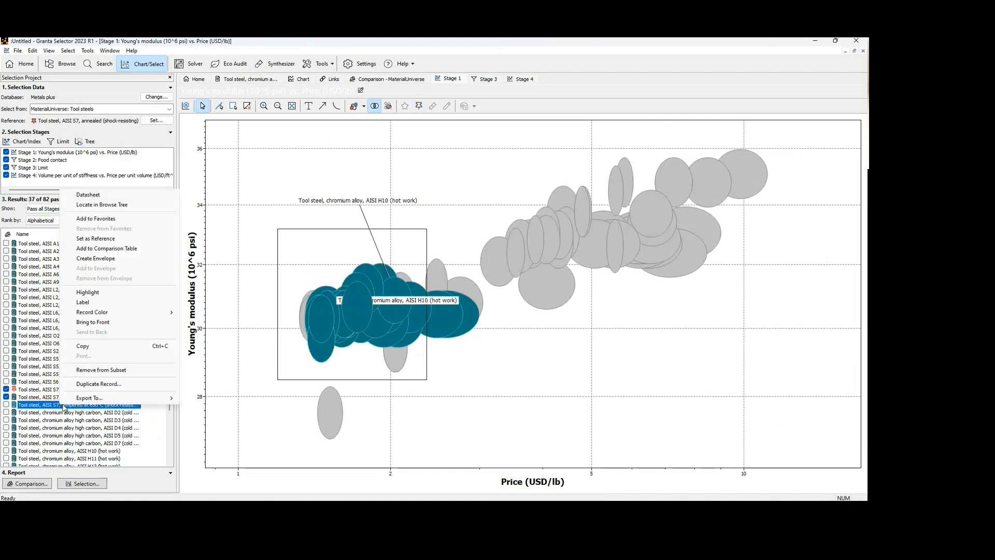
mouse_move(151, 399)
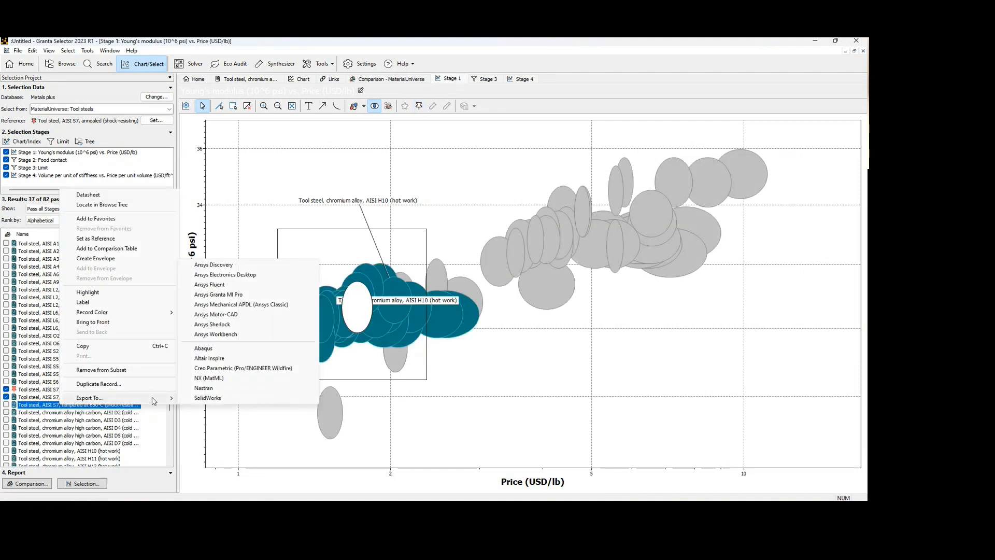